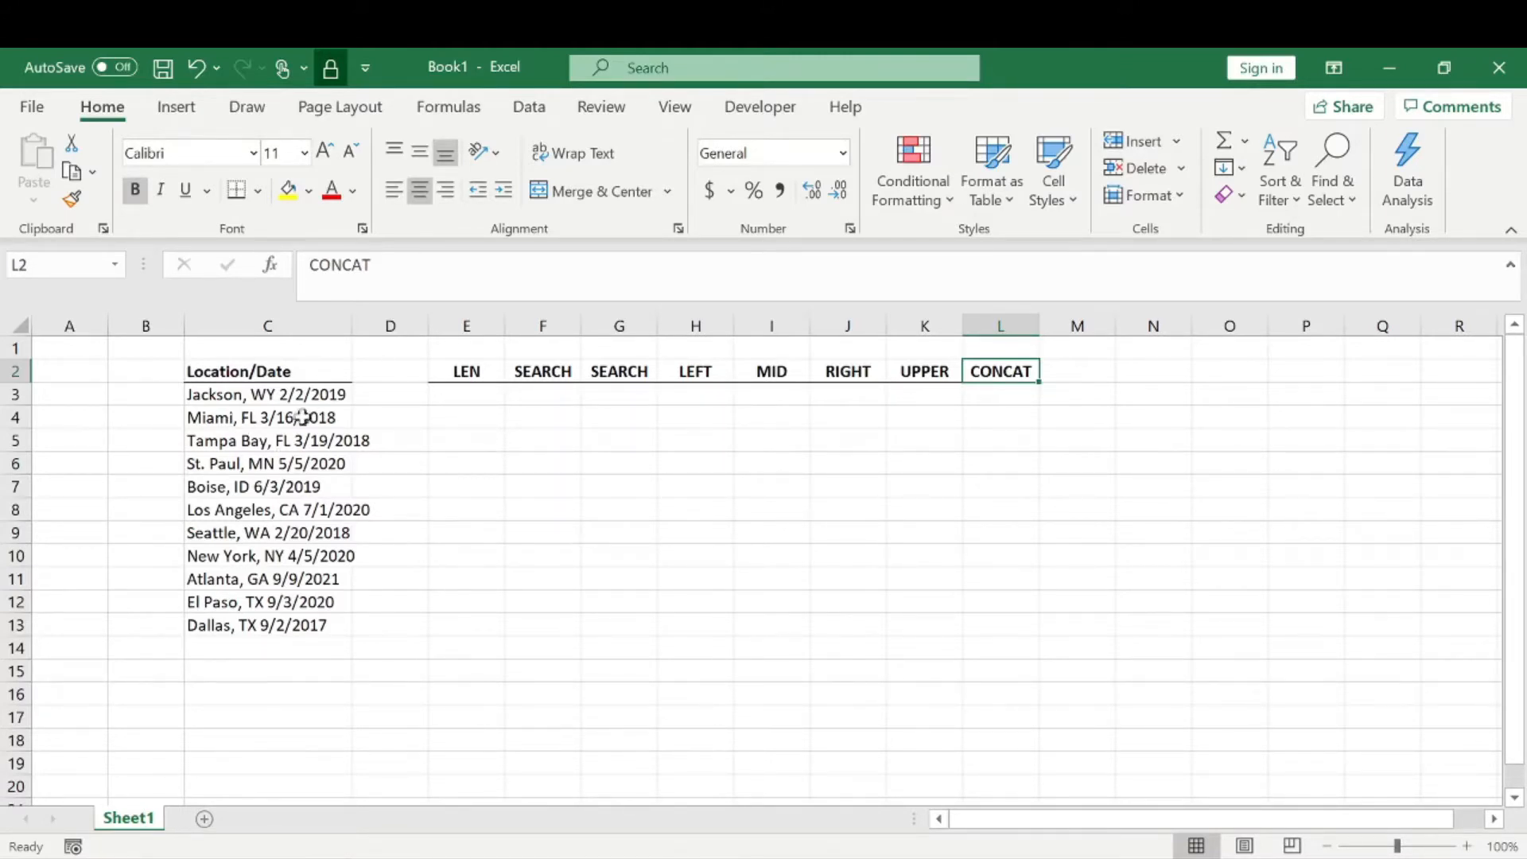
left_click_drag(464, 394, 981, 596)
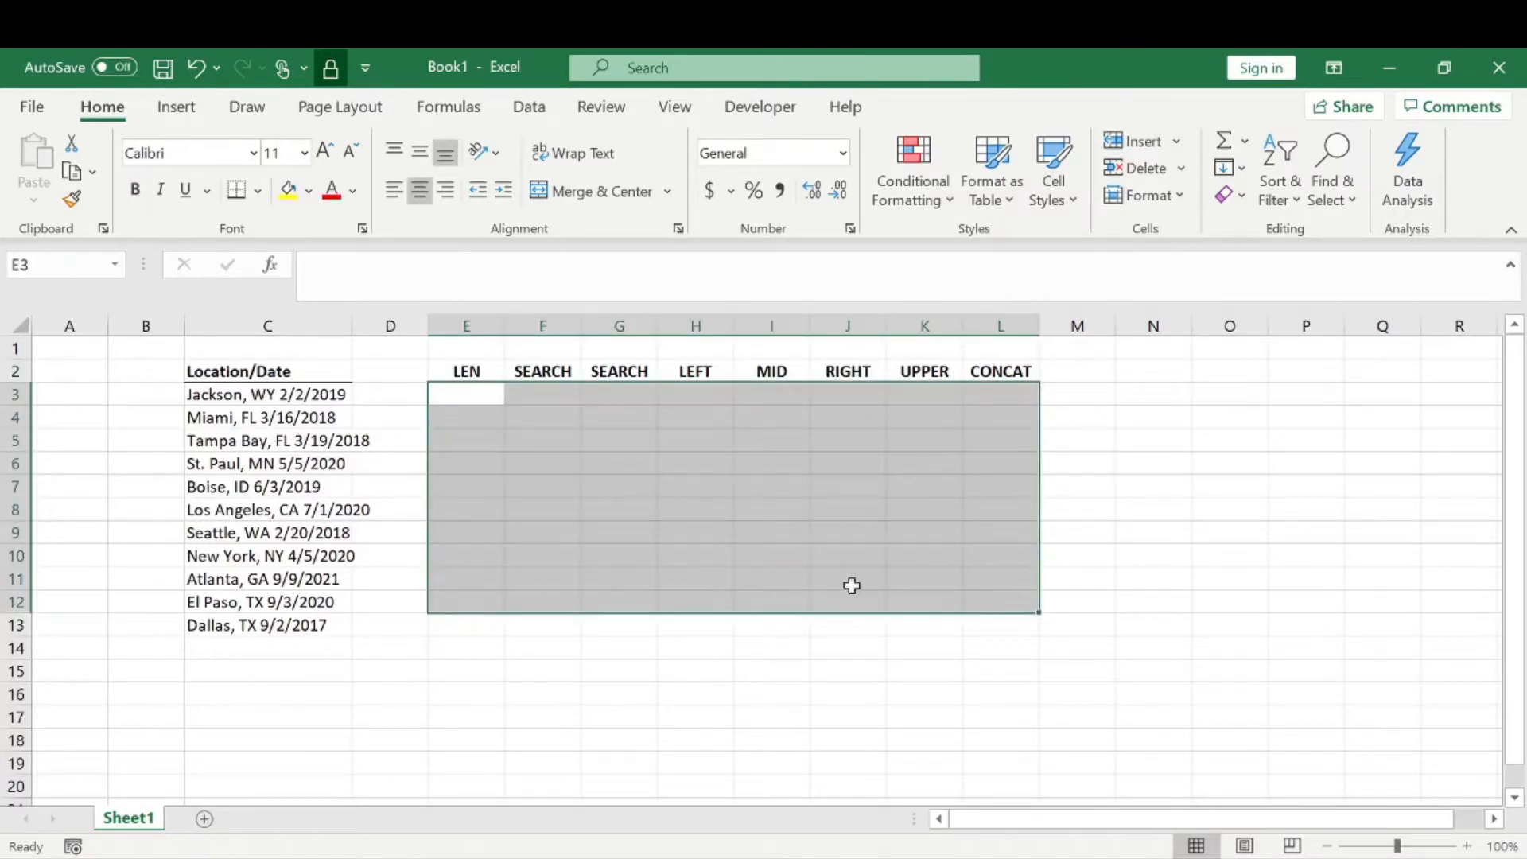
left_click(243, 394)
left_click(447, 461)
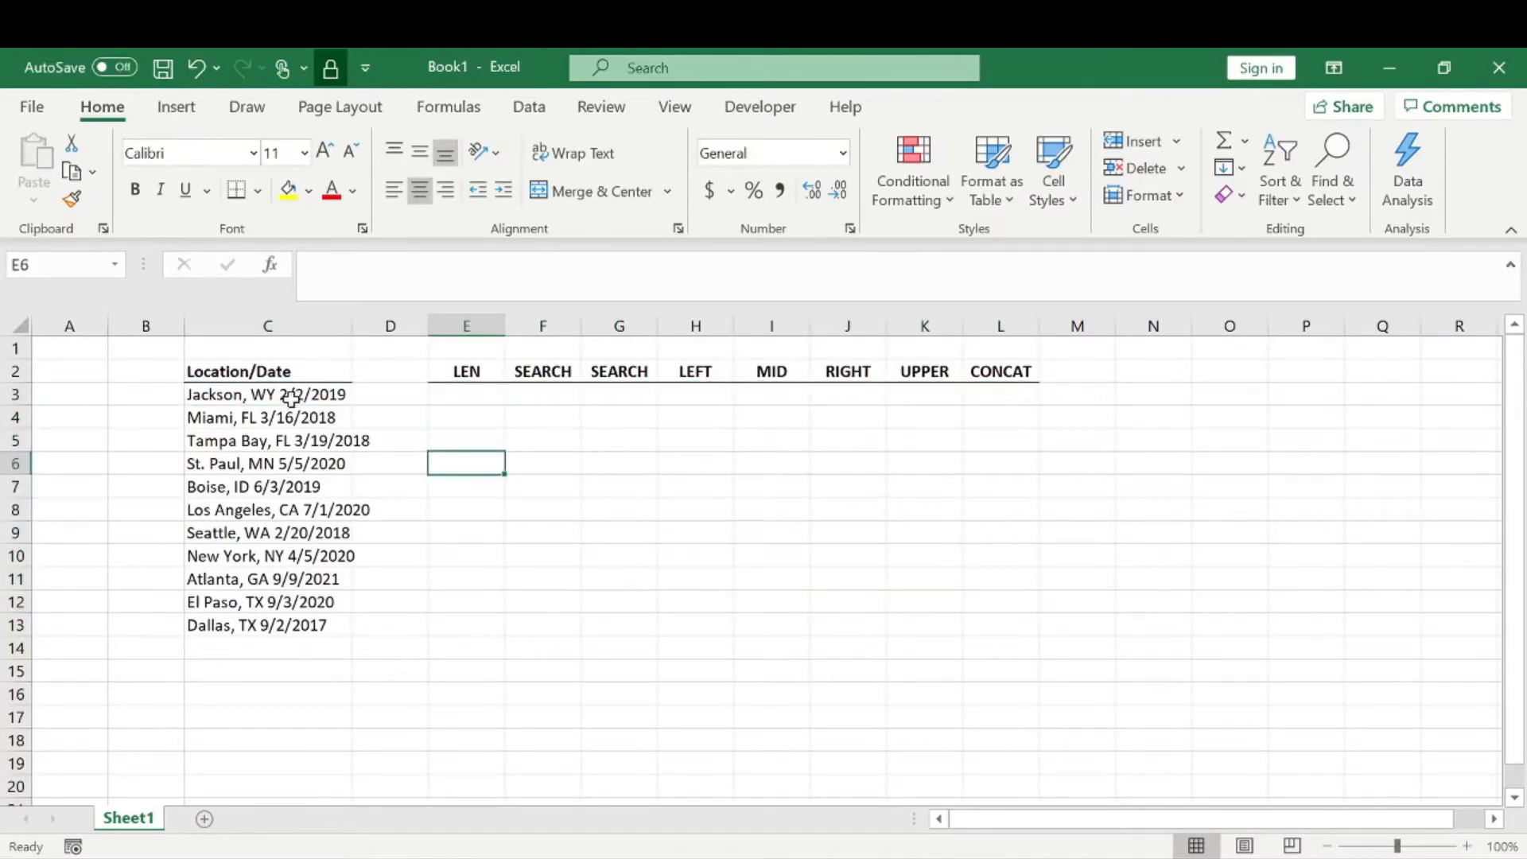
left_click_drag(272, 398, 292, 624)
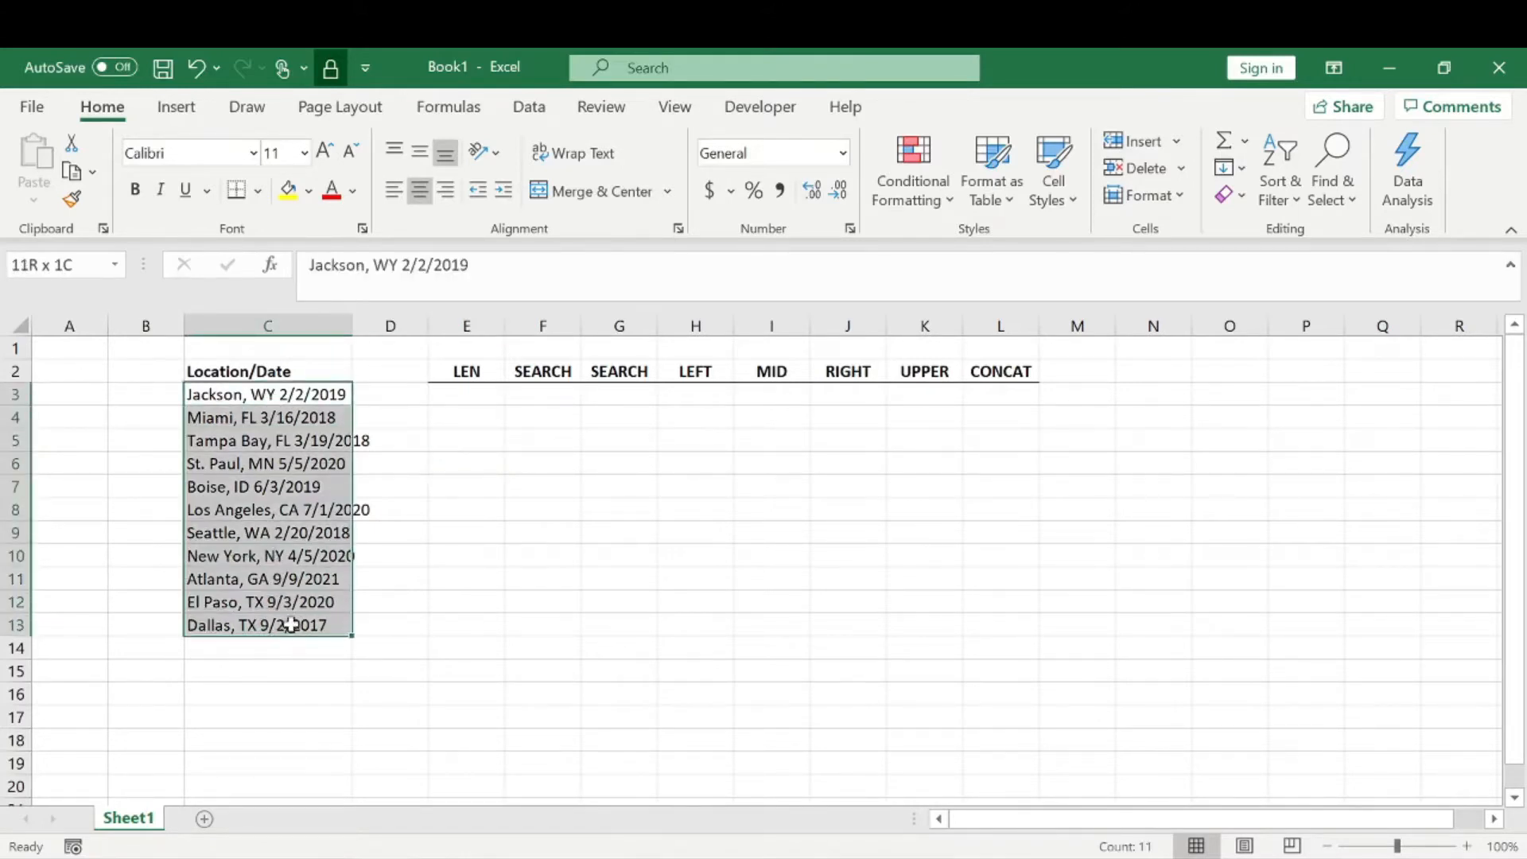
Enter the formula =LEN(C3) in E3 to count the characters of the first Location/Date entry
left_click(475, 393)
type("=")
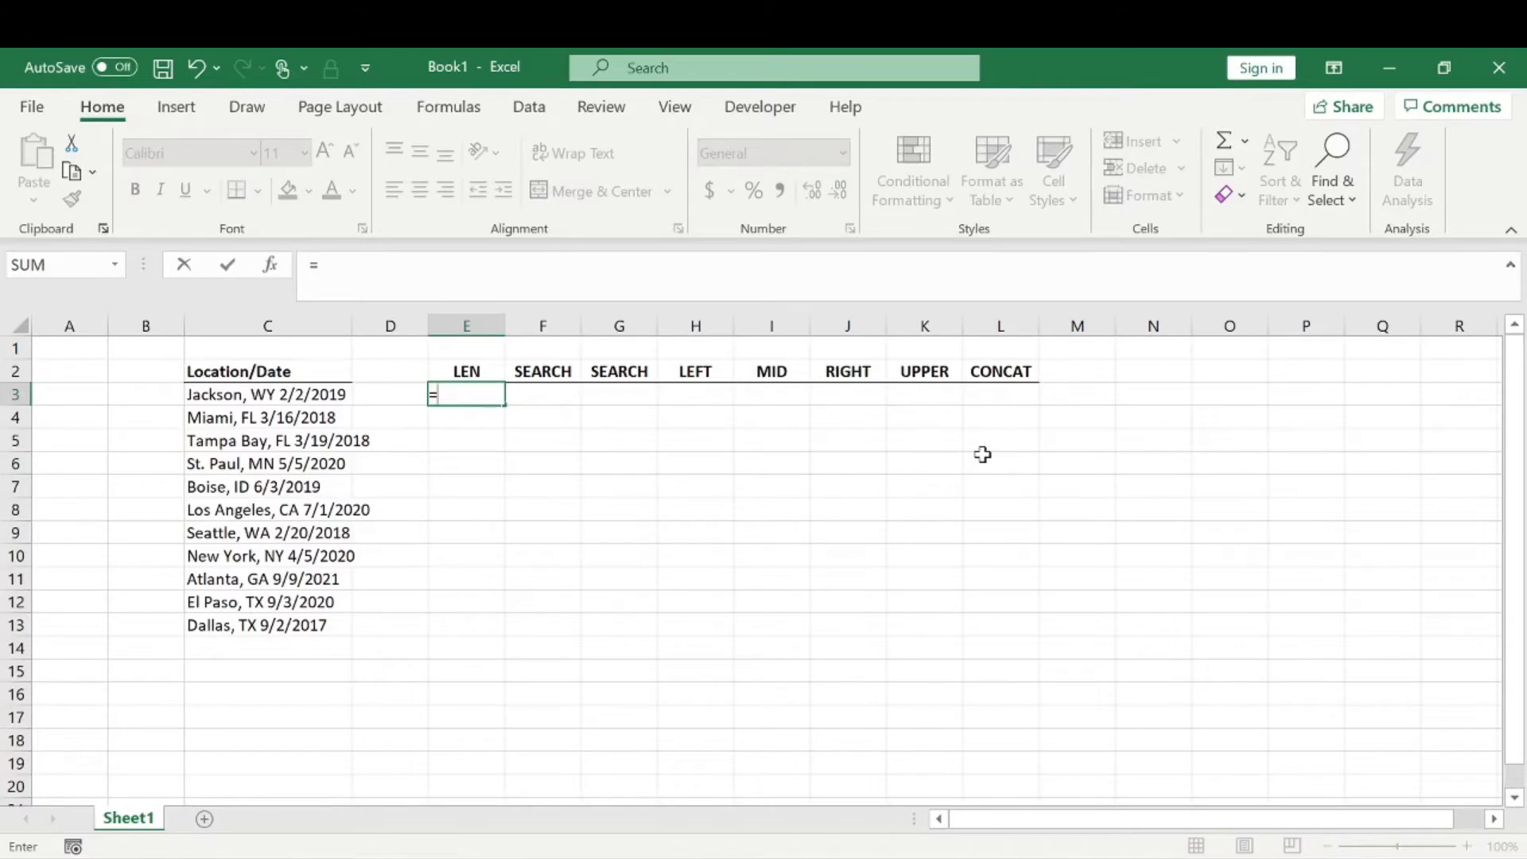
type("e")
key("BackSpace")
type("l")
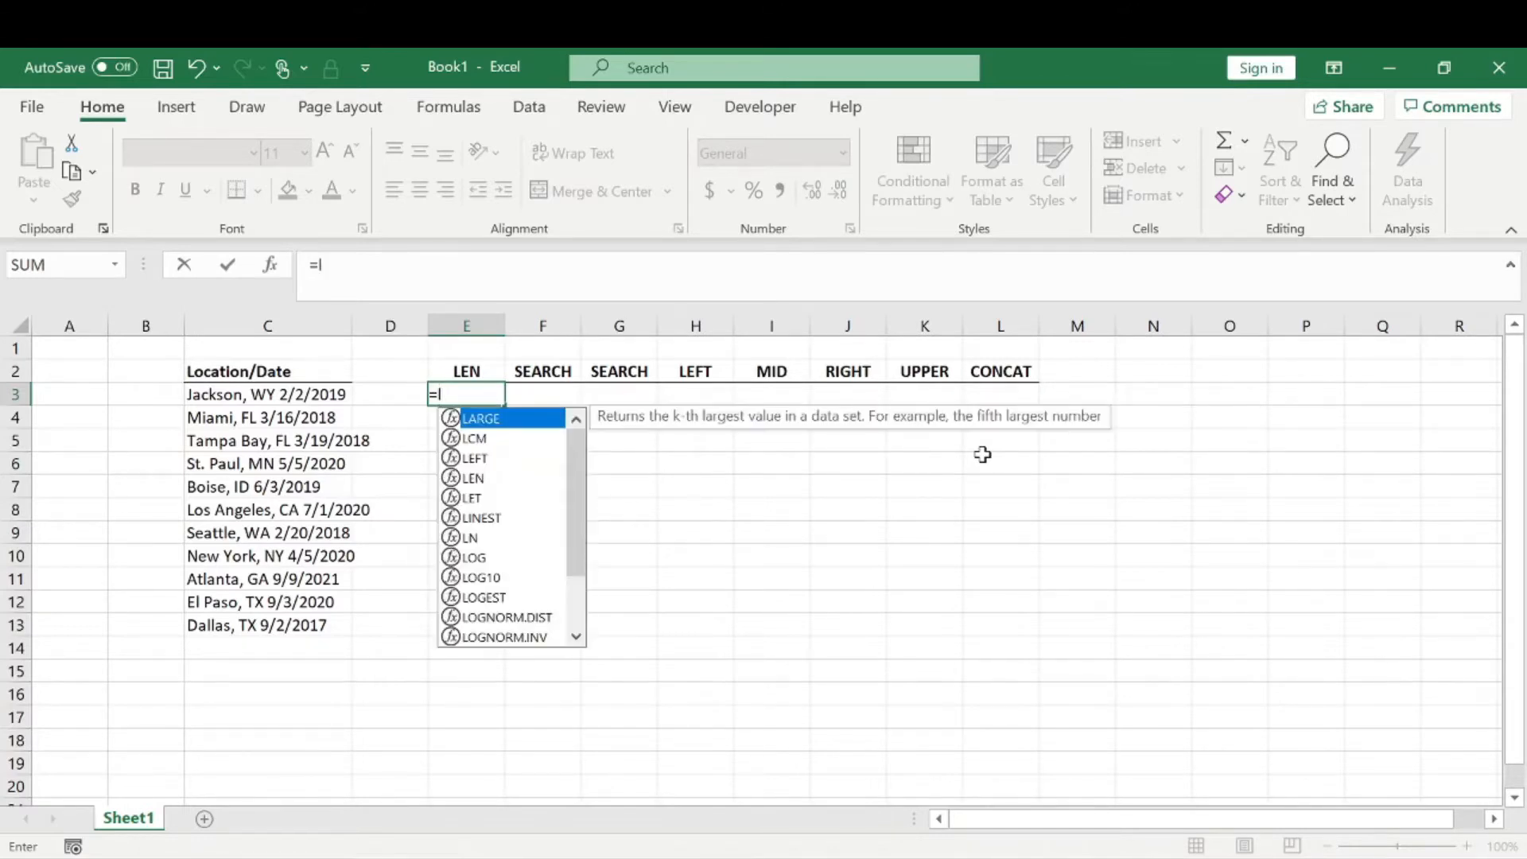
type("en")
key("Tab")
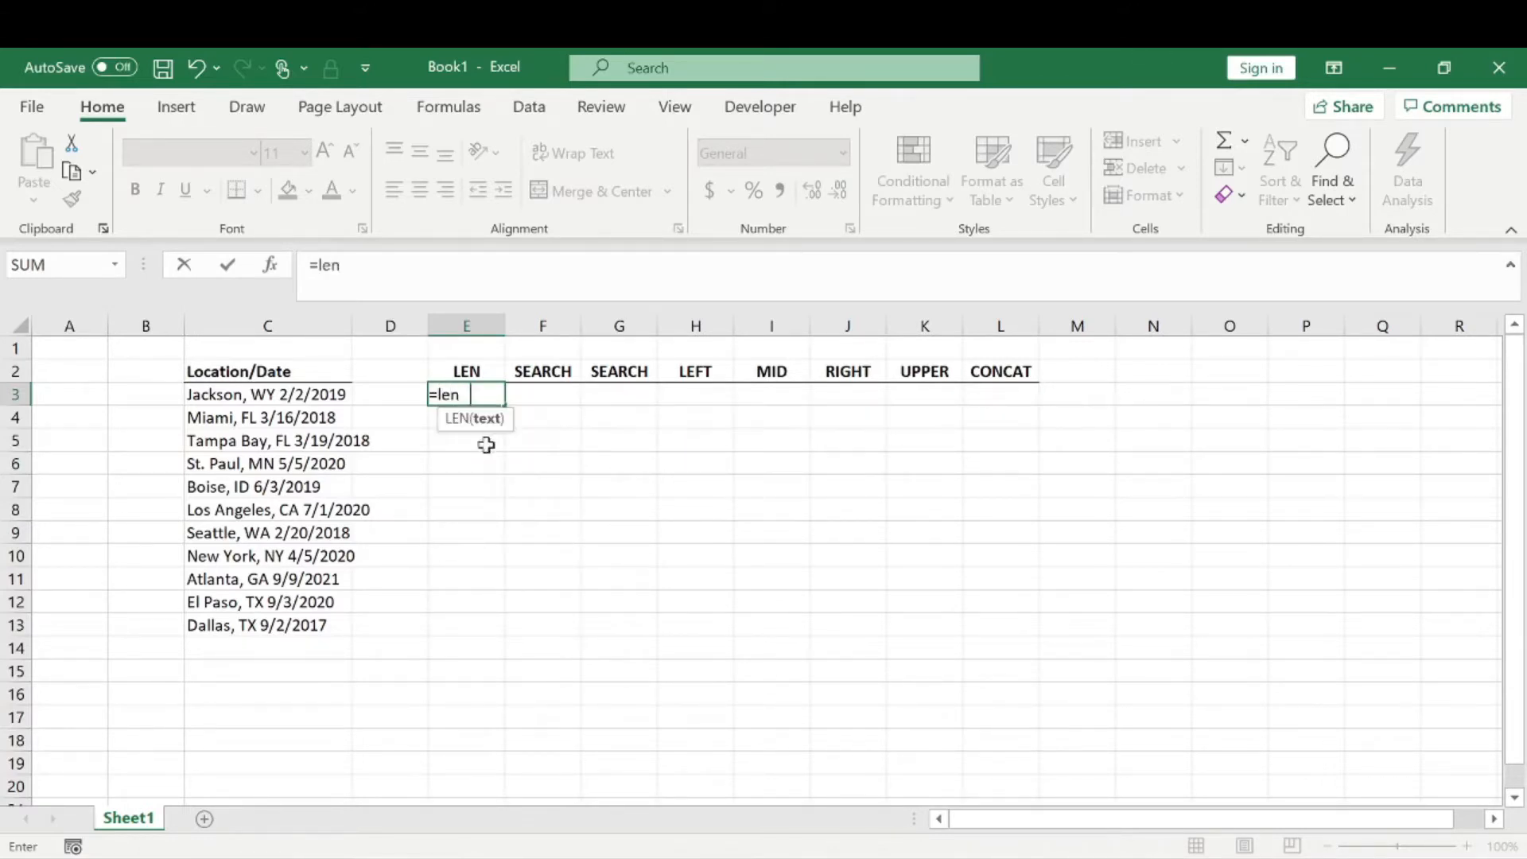
left_click(312, 397)
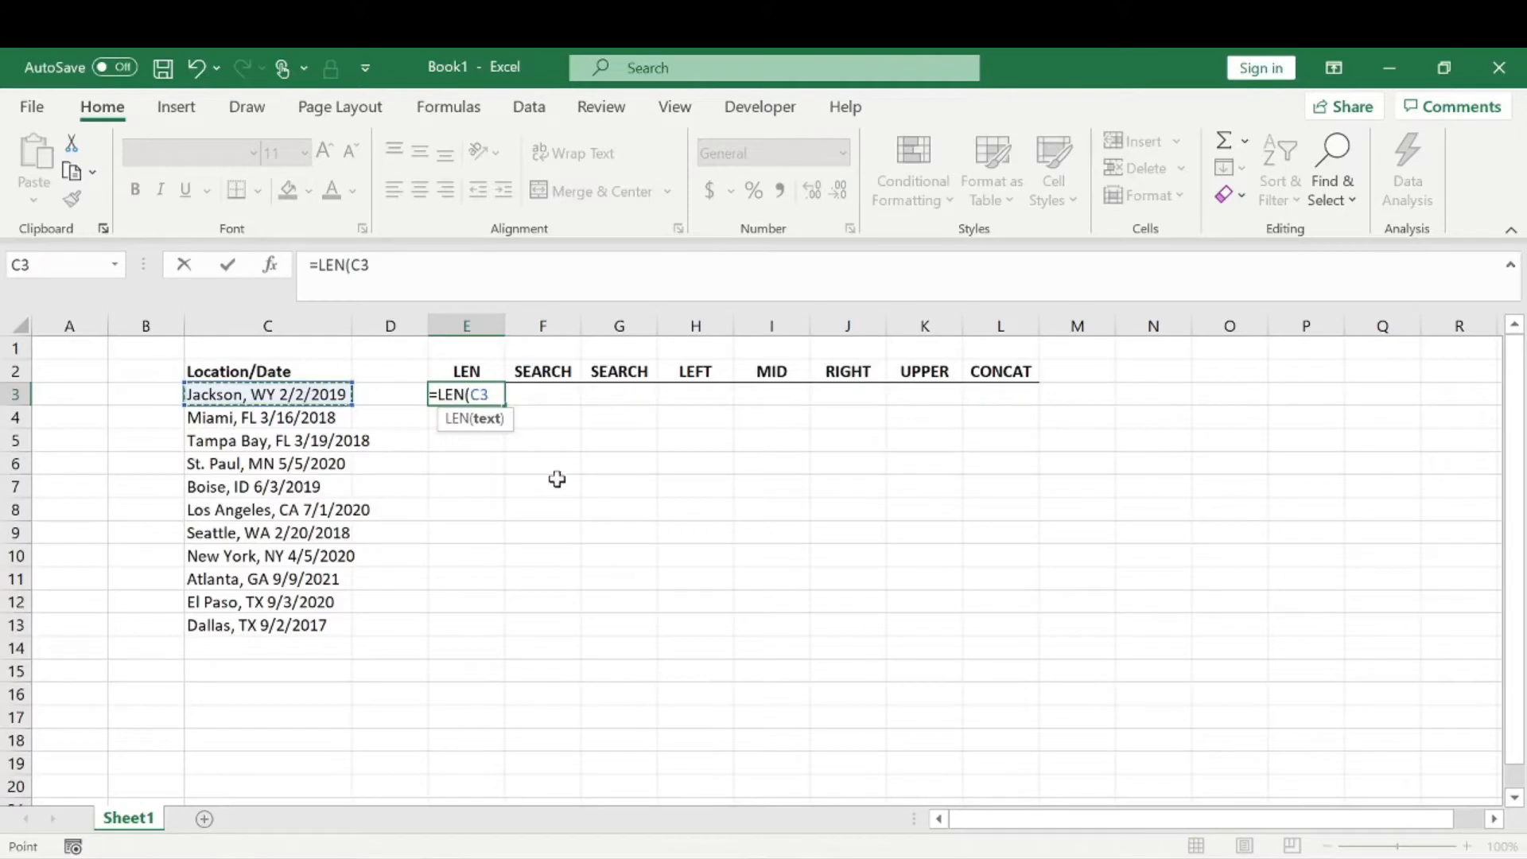
key("Return")
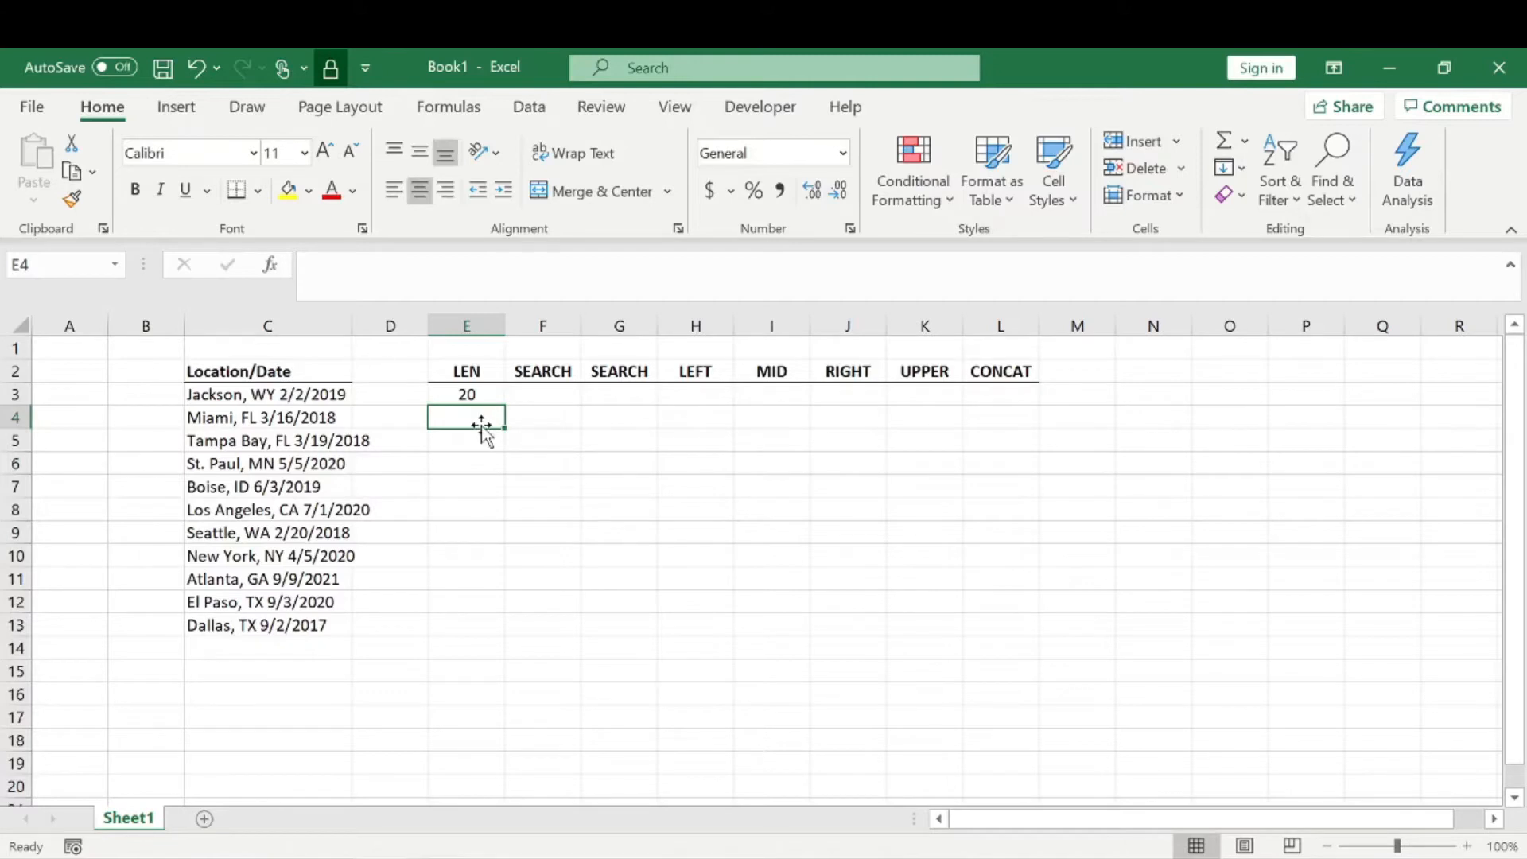
Fill the LEN formula from E3 down through E13
left_click(481, 394)
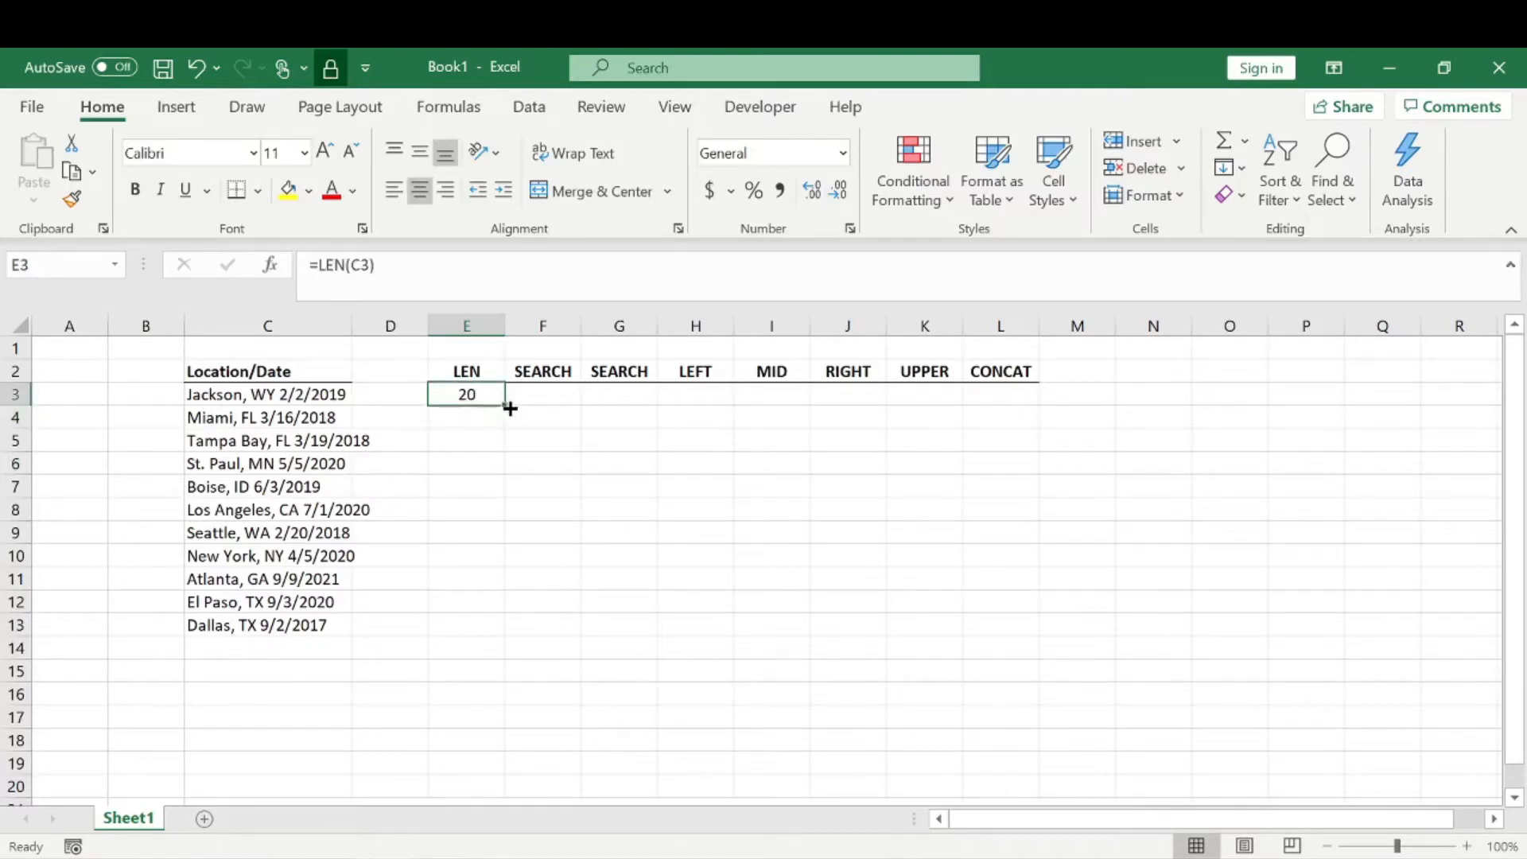
left_click_drag(504, 406, 479, 642)
left_click(551, 396)
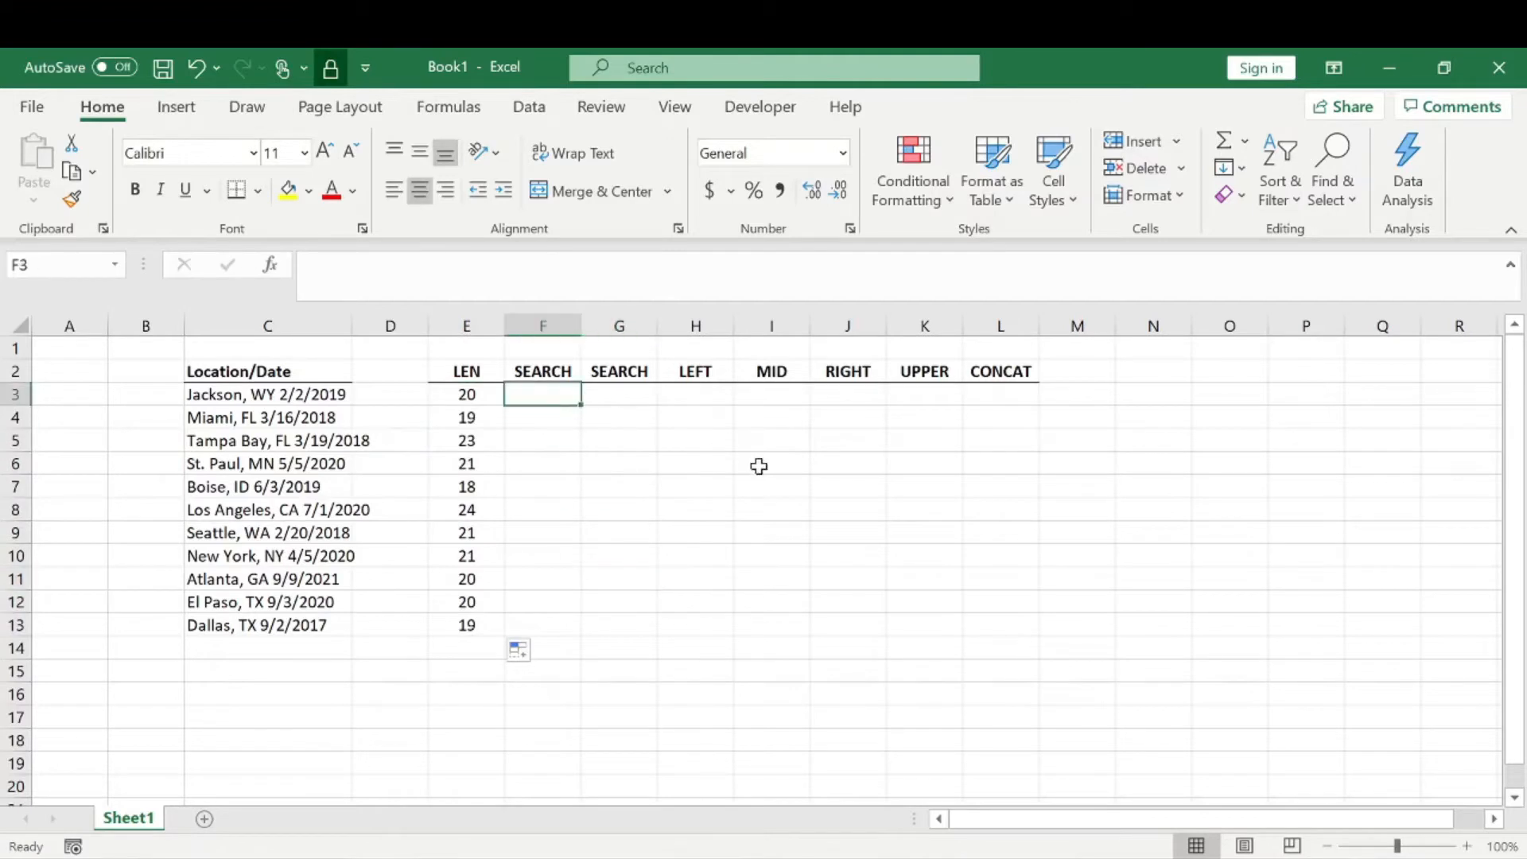
left_click(620, 395)
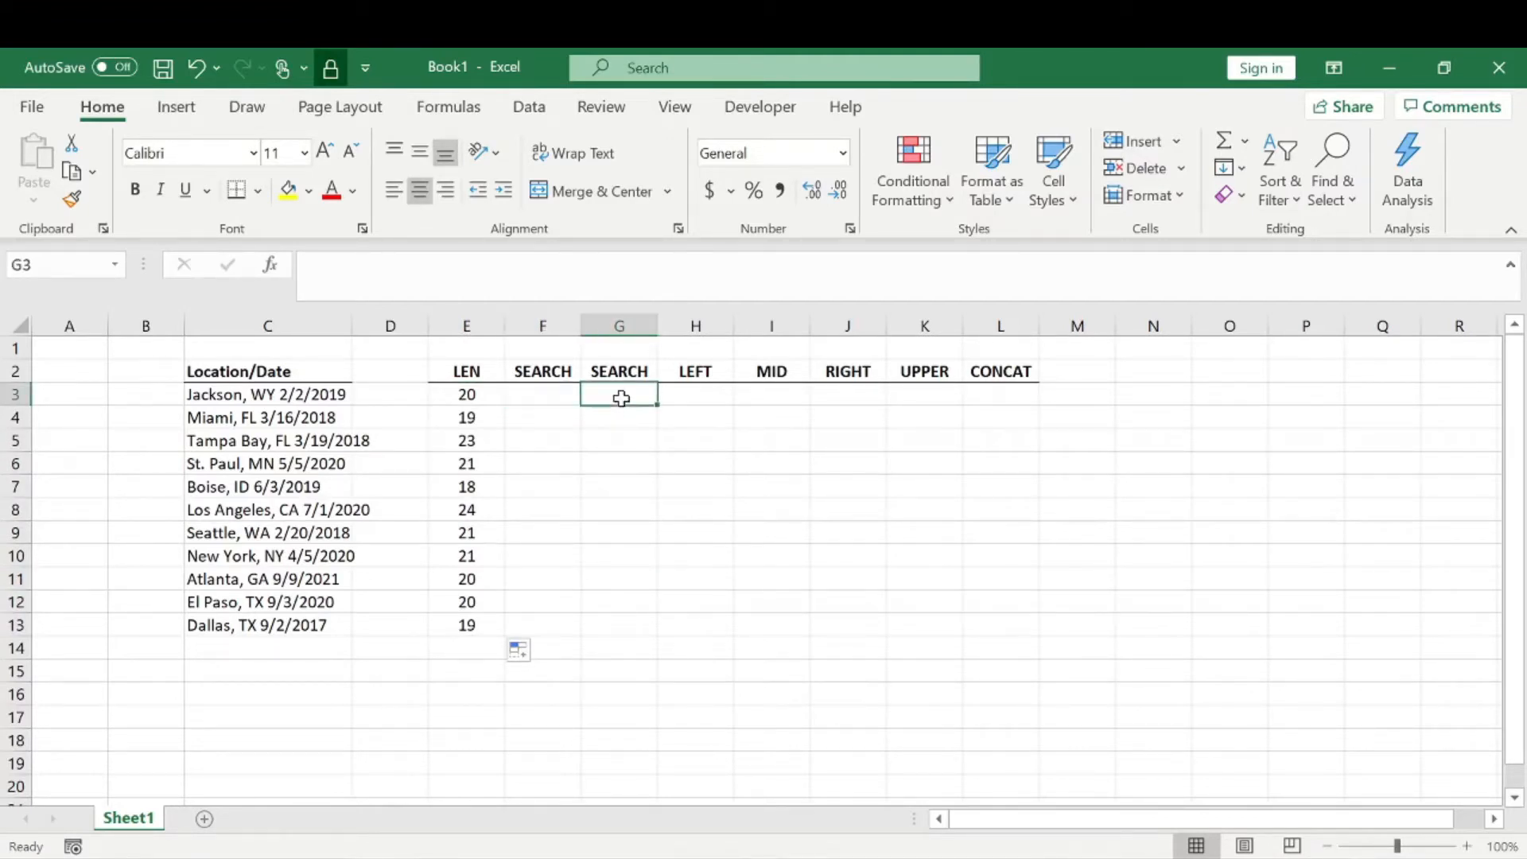
left_click(569, 396)
left_click(619, 395)
Enter the formula =SEARCH(",",C3) in F3 to locate the comma in the first Location/Date entry
left_click(557, 394)
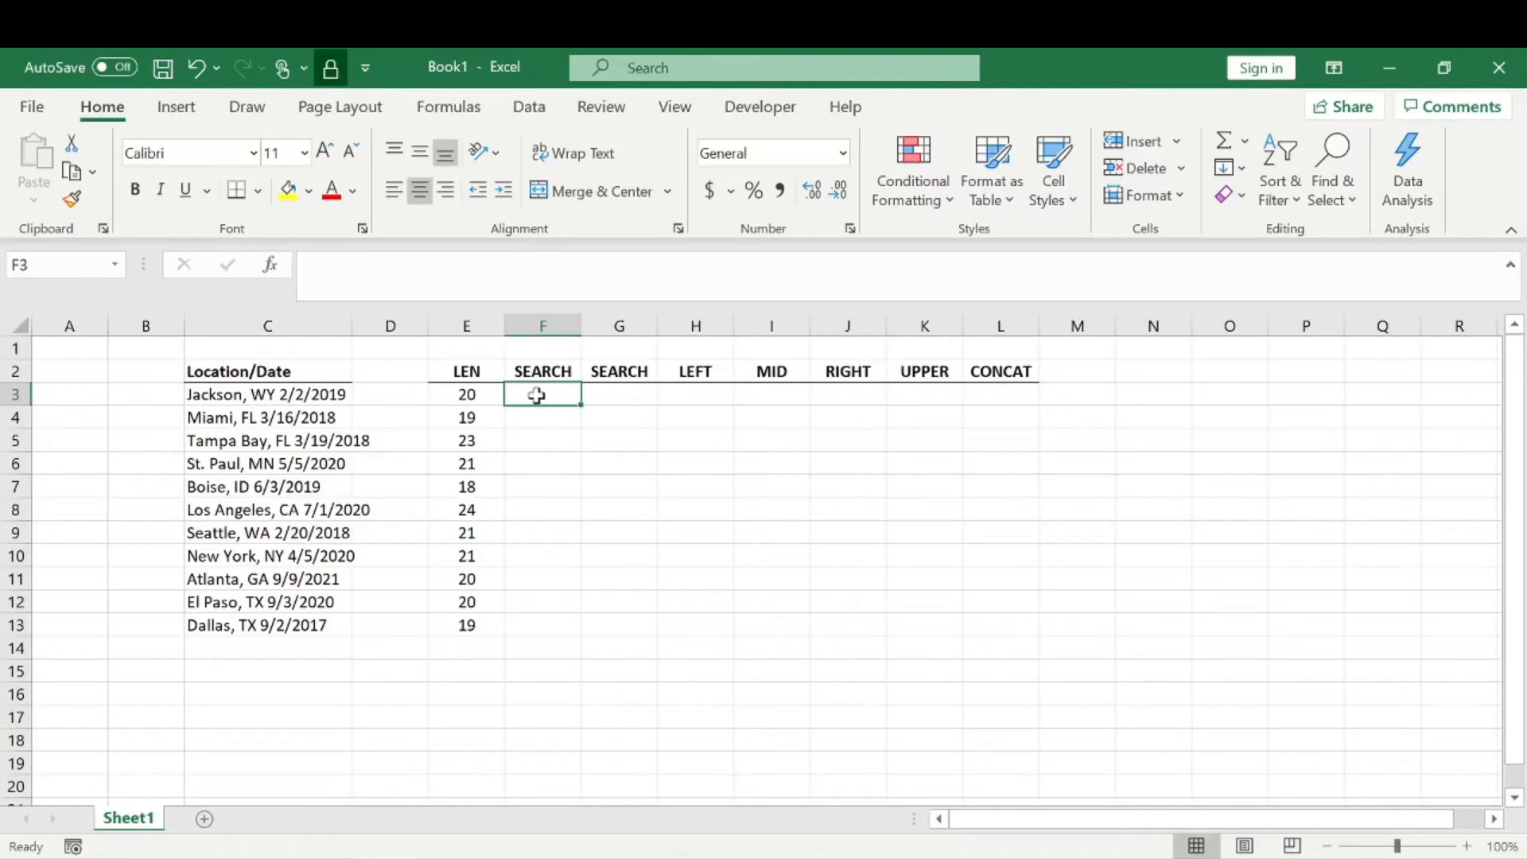
type("=sea")
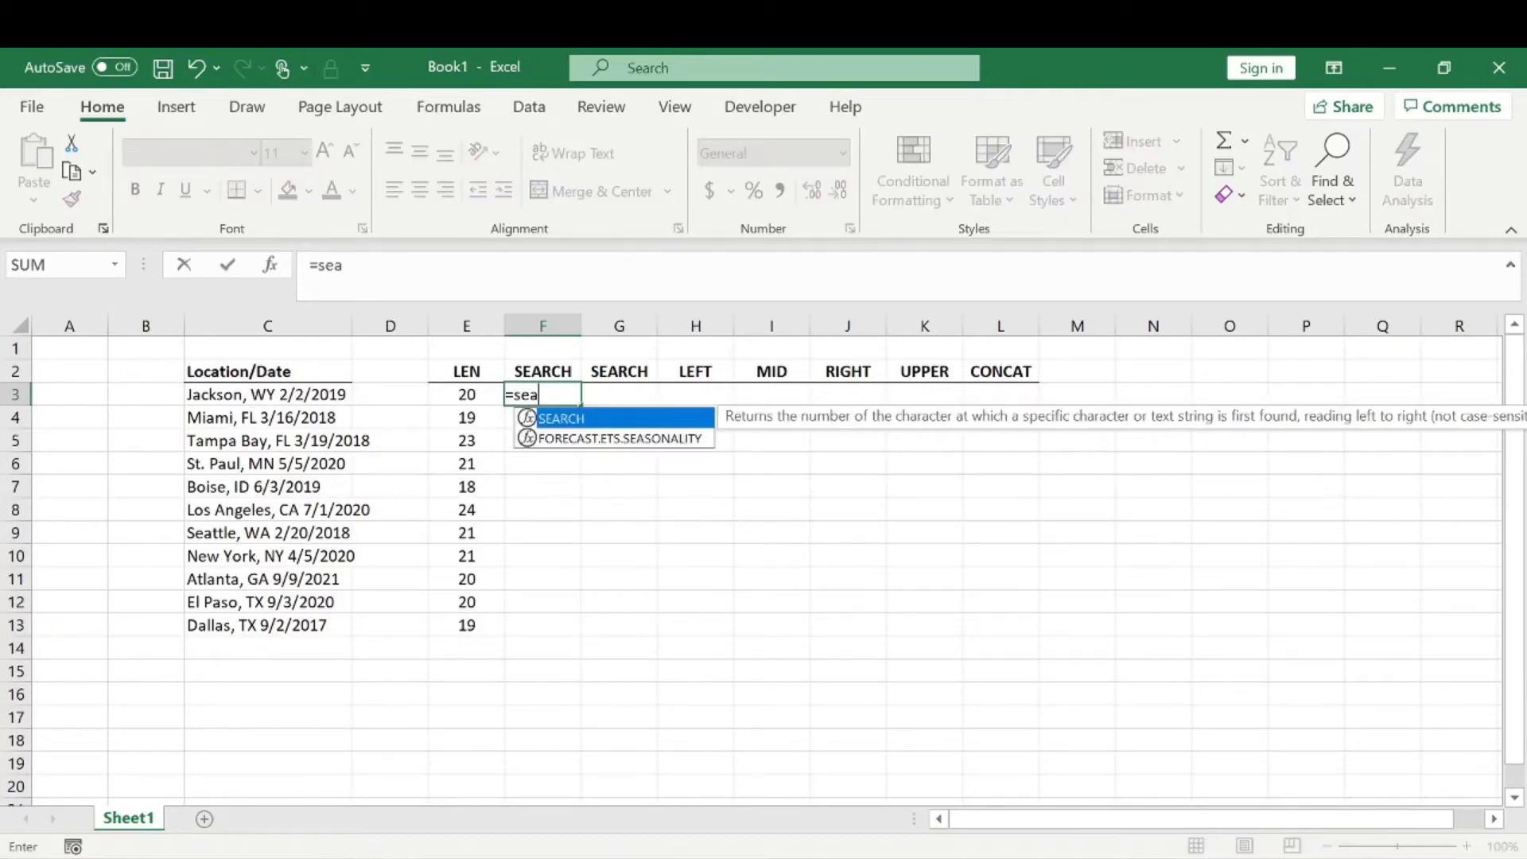
key("Tab")
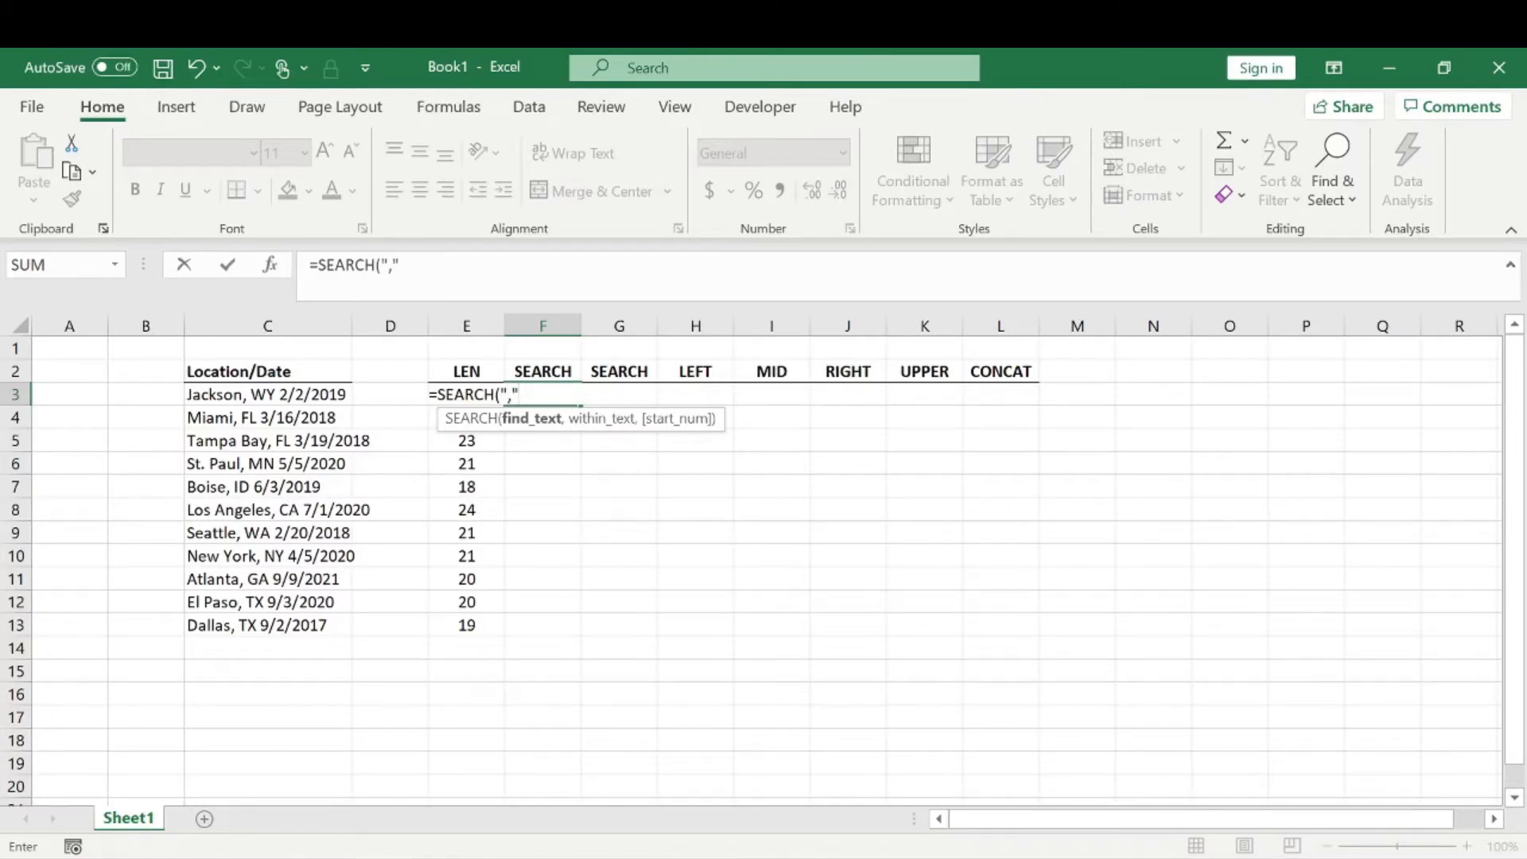
type("\",\",")
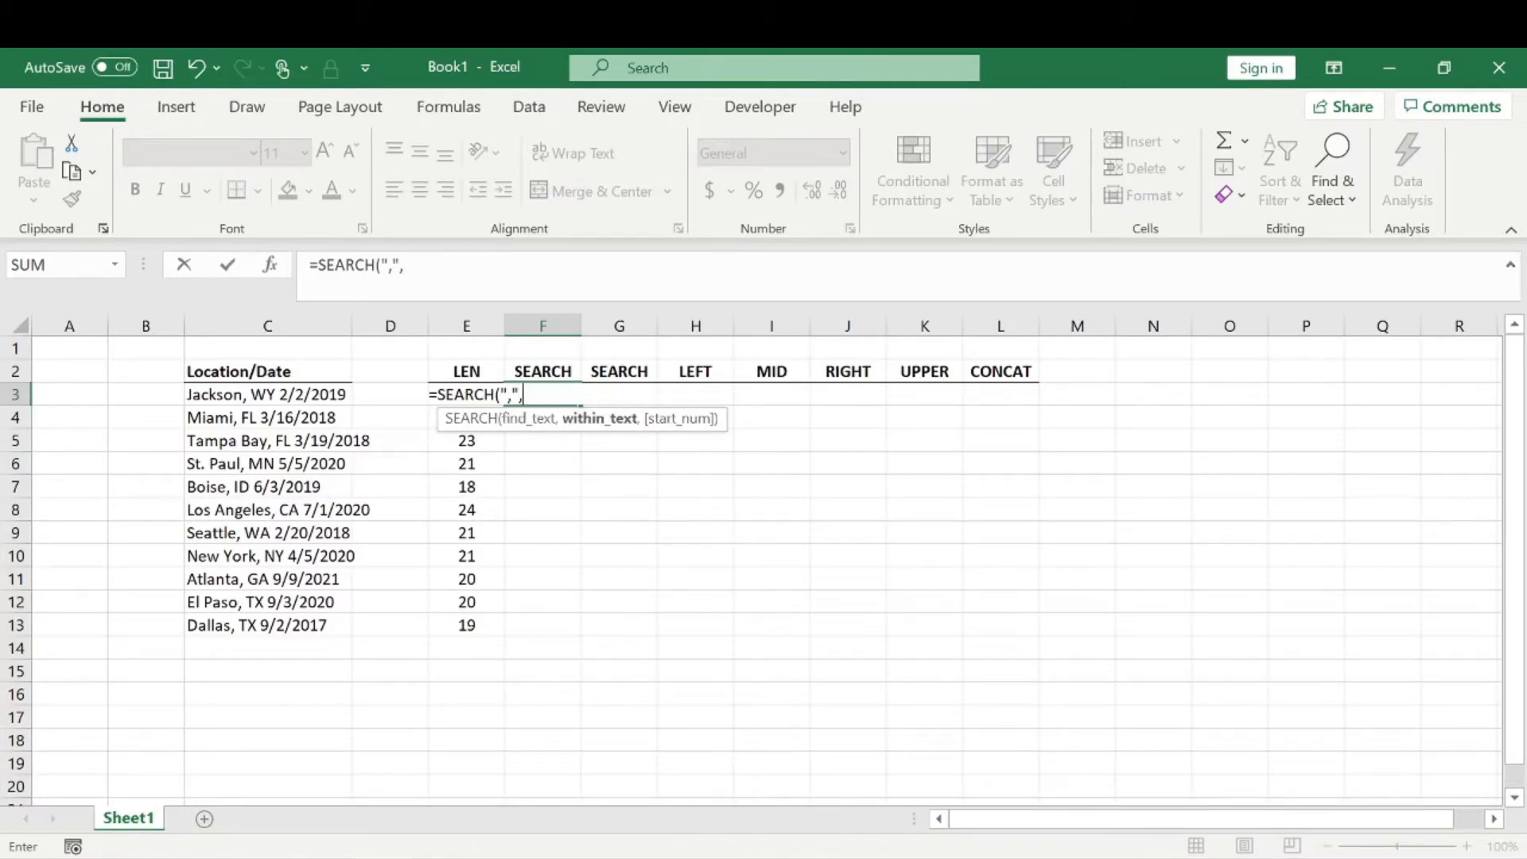
left_click(246, 397)
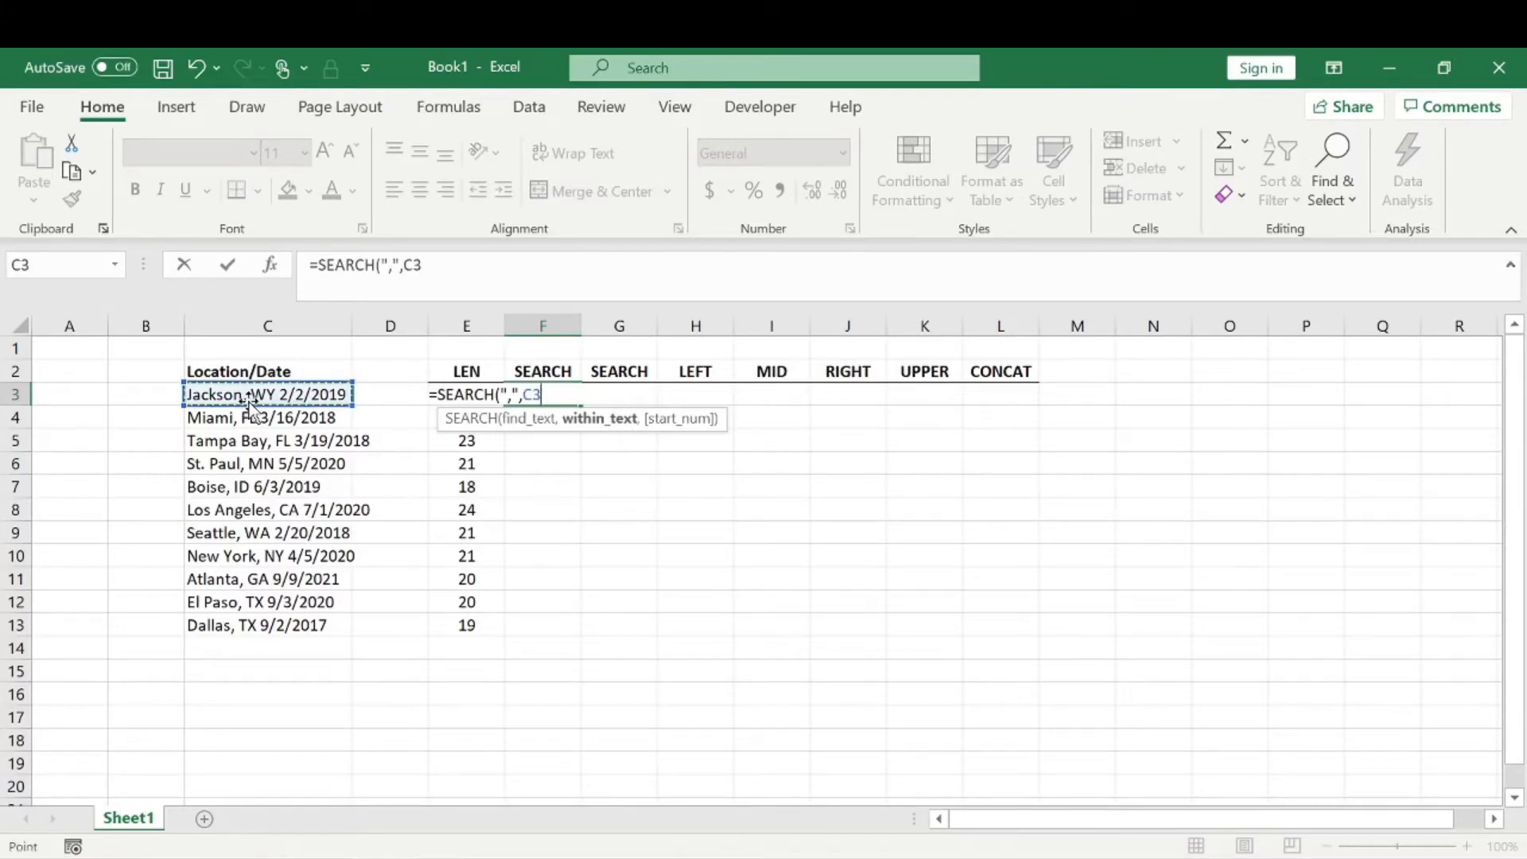
key("Return")
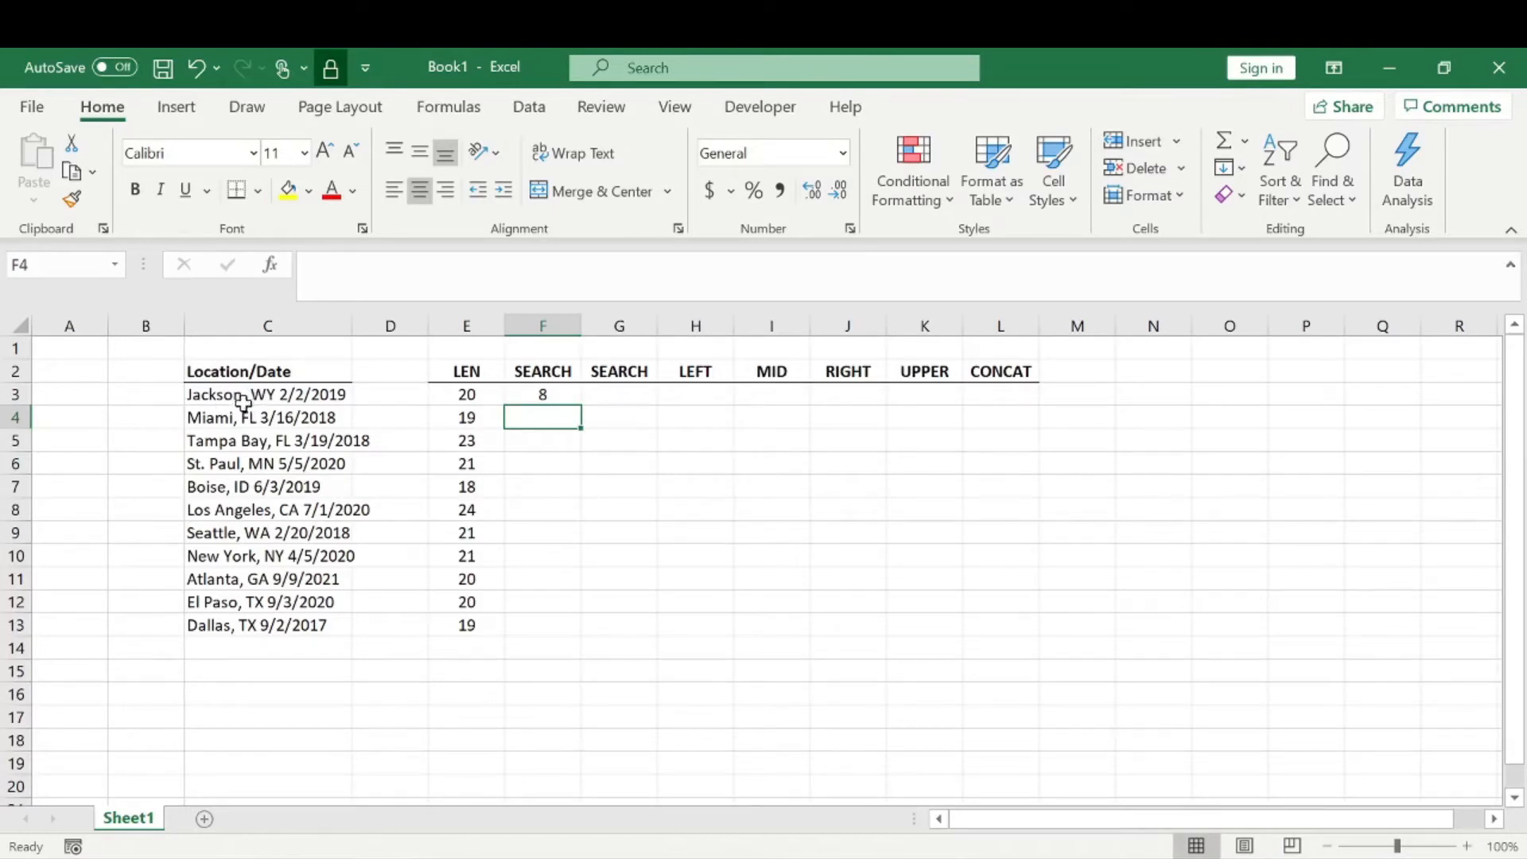
Fill the comma SEARCH formula from F3 down through F13
left_click(544, 395)
left_click_drag(581, 405, 545, 625)
left_click(696, 533)
Enter the formula =SEARCH("/",C3) in G3 to locate the first slash in the Location/Date entry
left_click(619, 395)
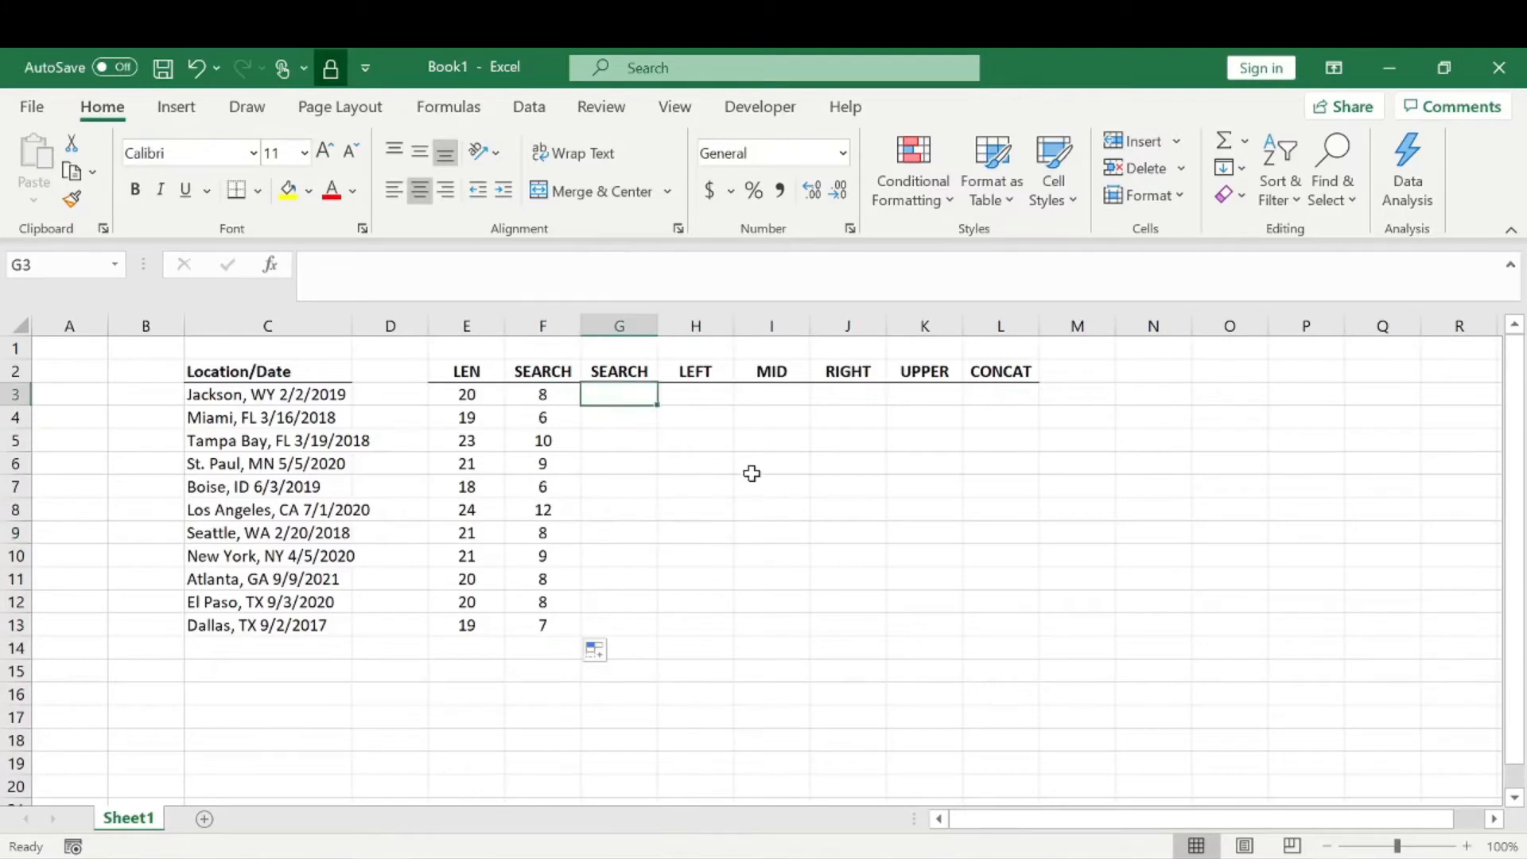
type("=sea")
key("Tab")
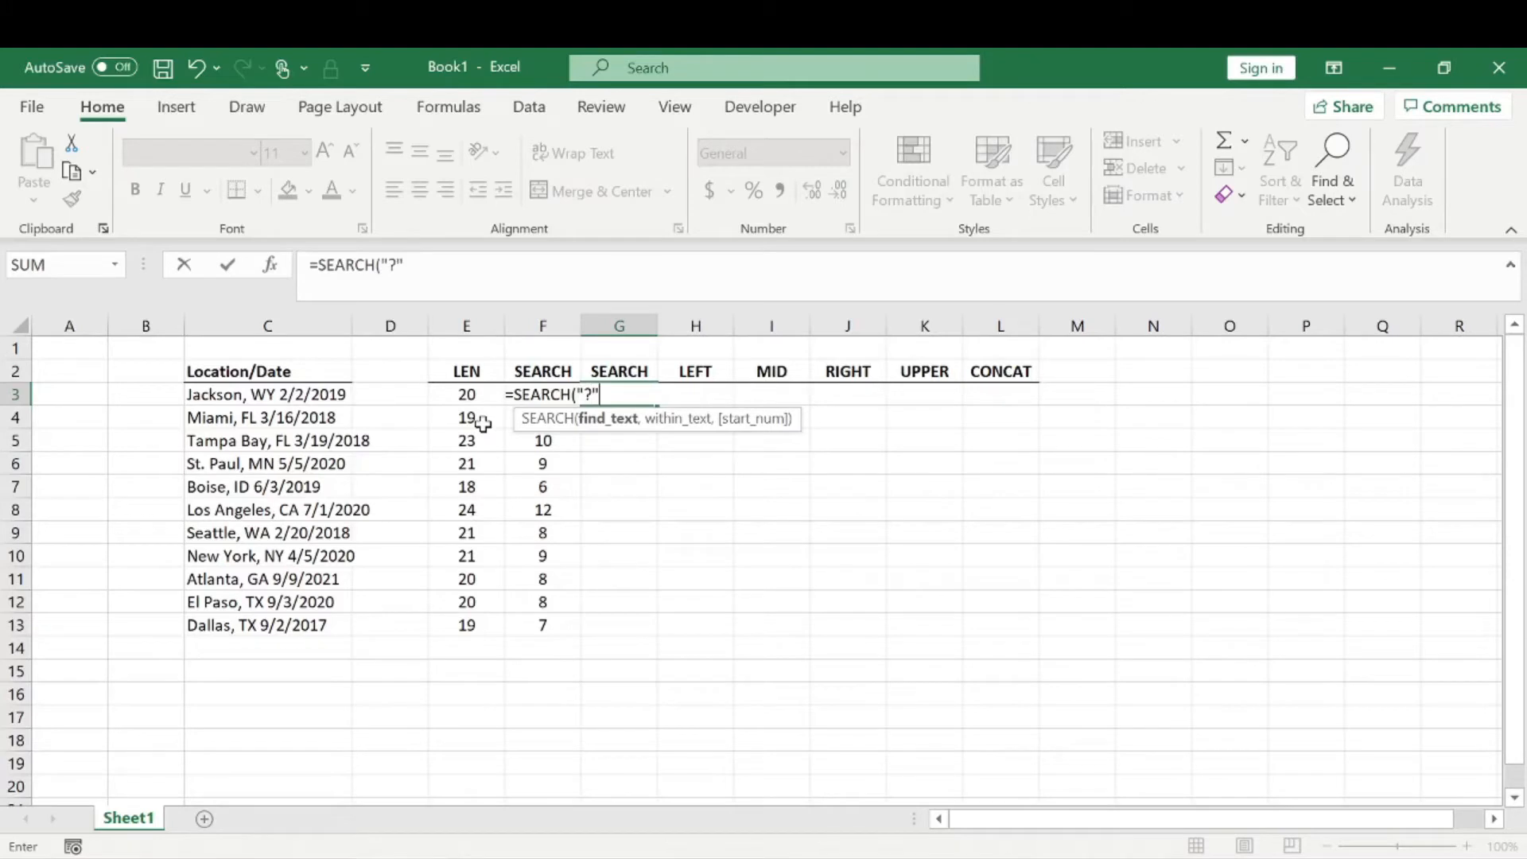
type(",")
left_click(331, 393)
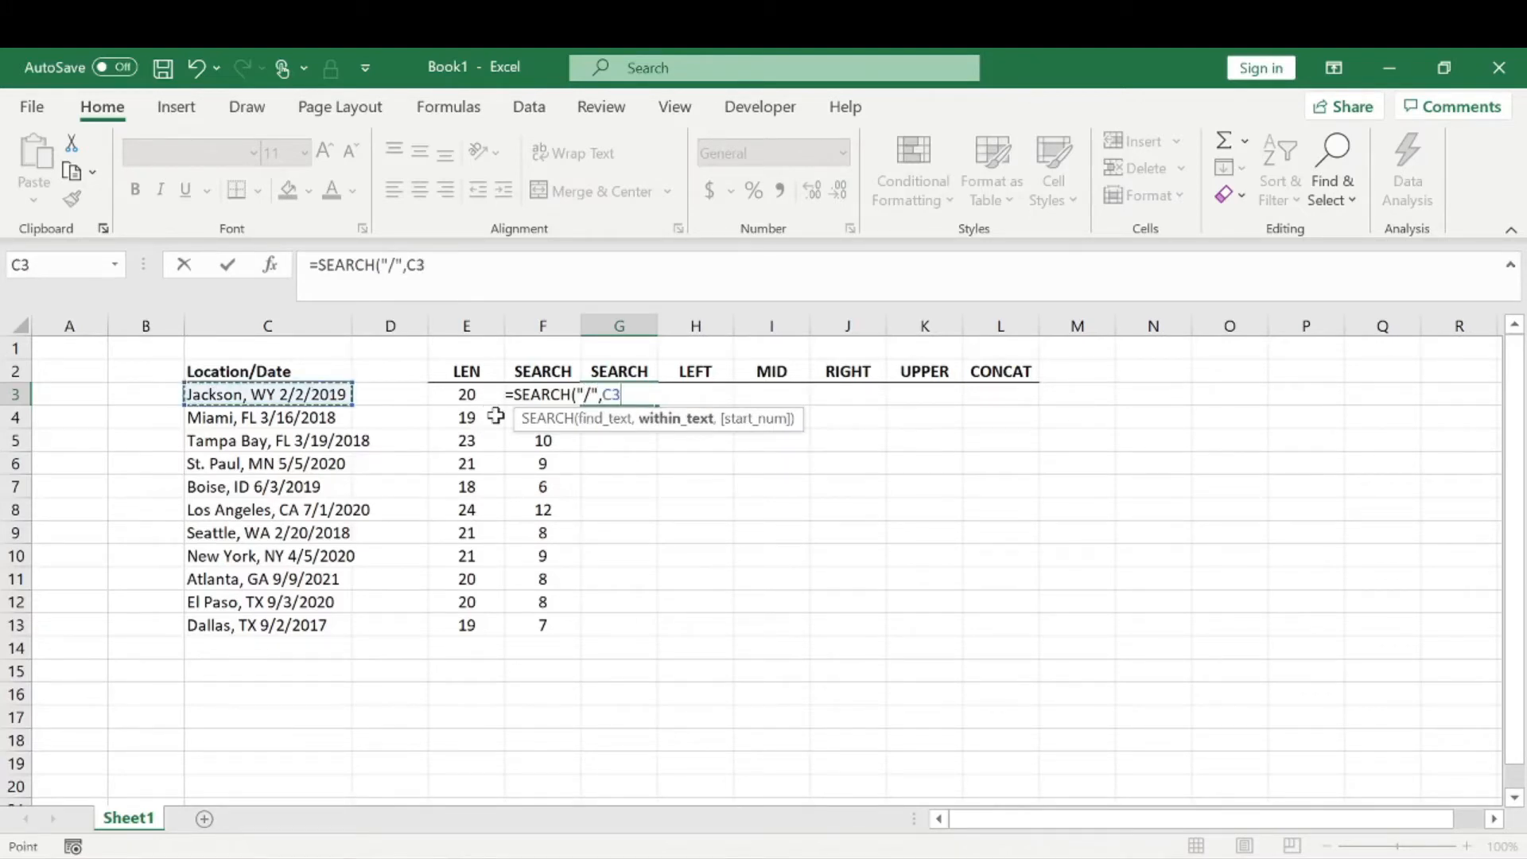
type(")")
key("Return")
Fill the slash SEARCH formula from G3 down through G13
left_click(621, 394)
left_click_drag(658, 405, 618, 630)
left_click(670, 557)
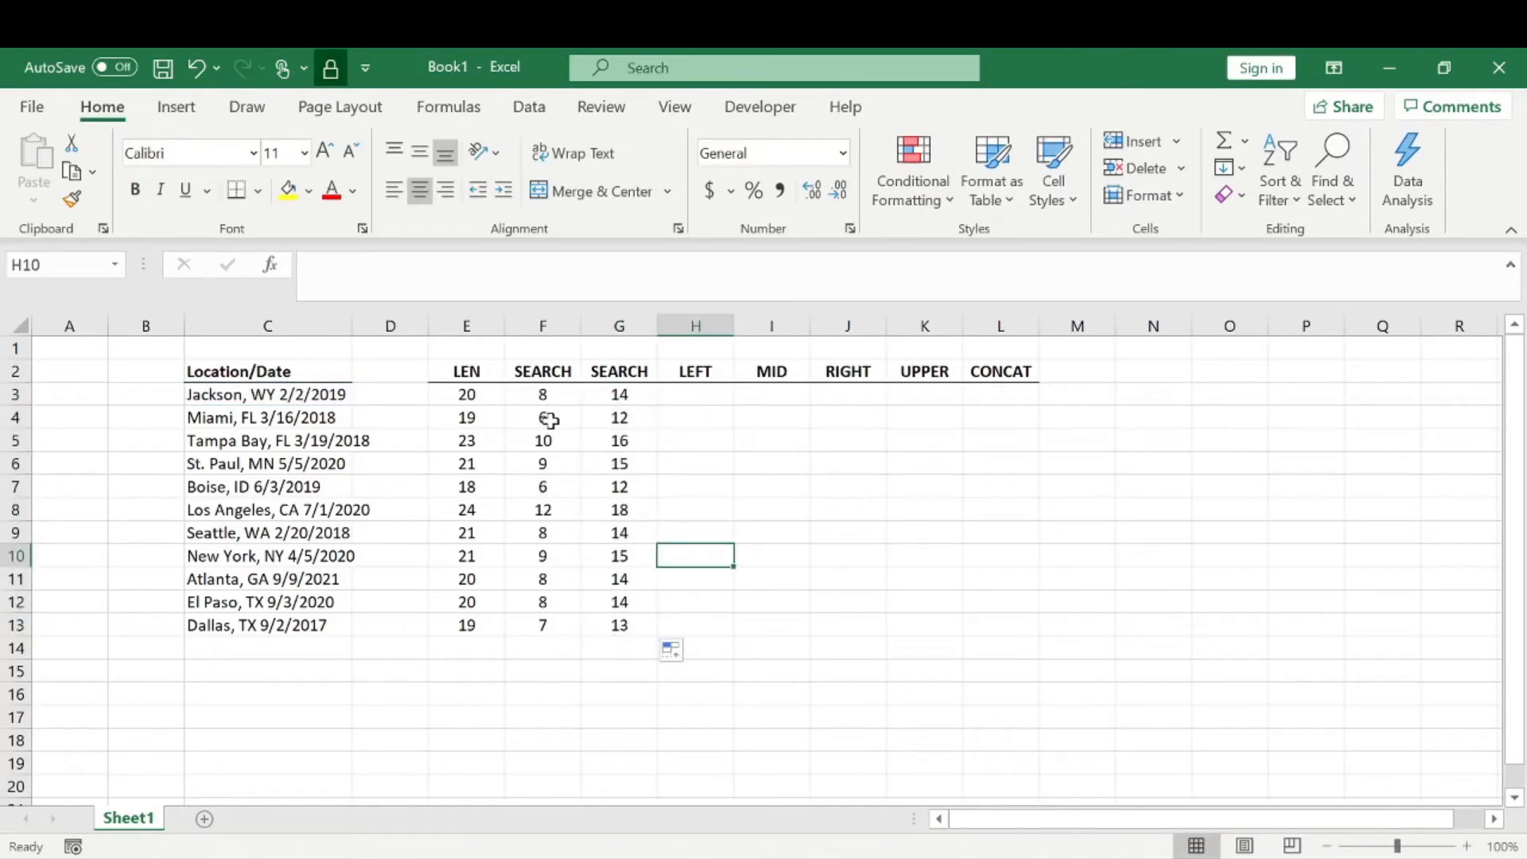
left_click(557, 395)
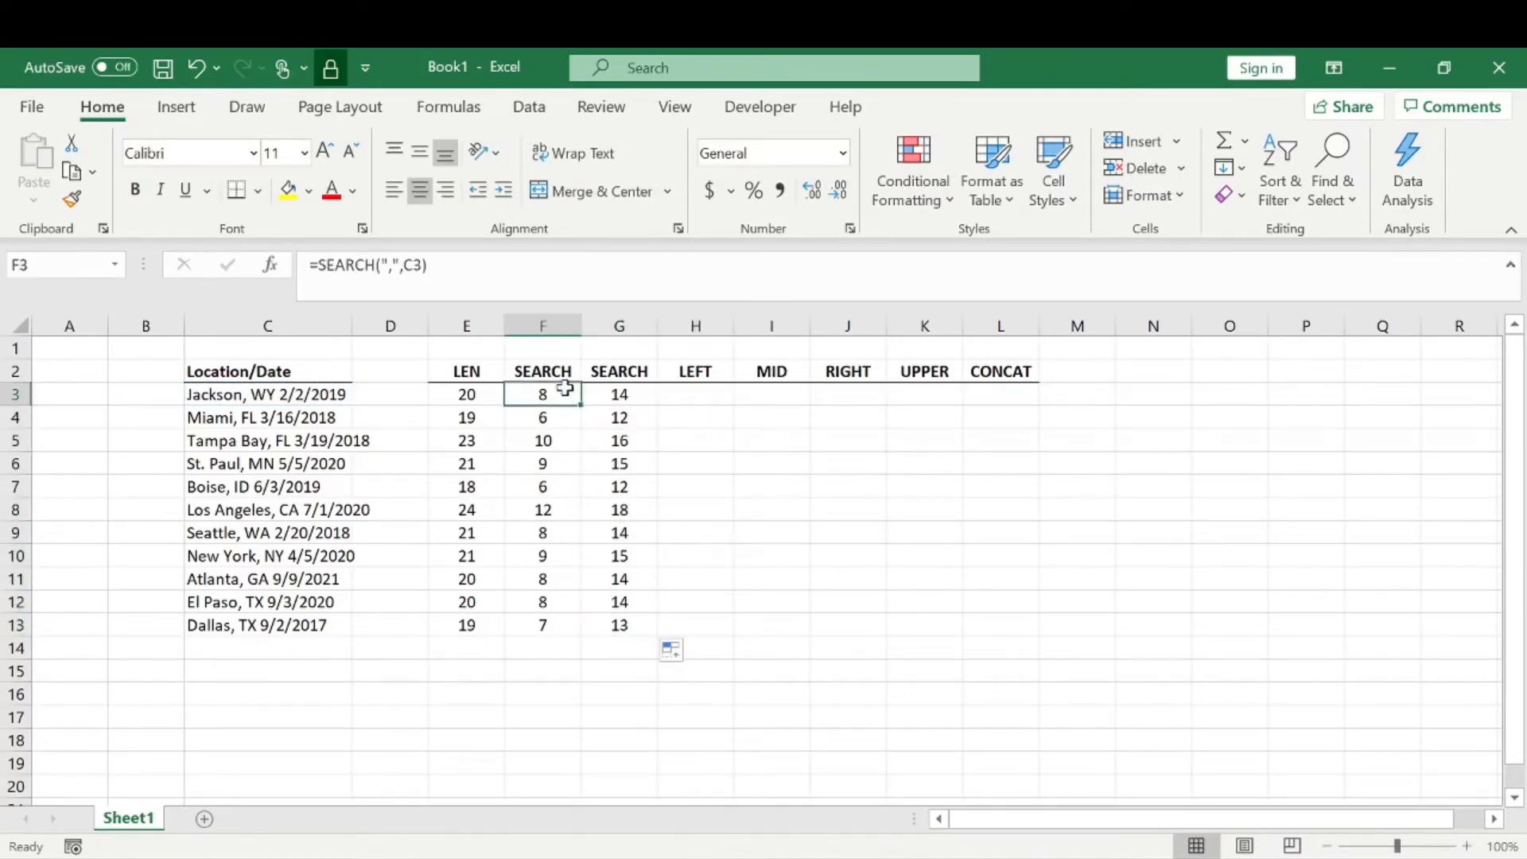
left_click(620, 394)
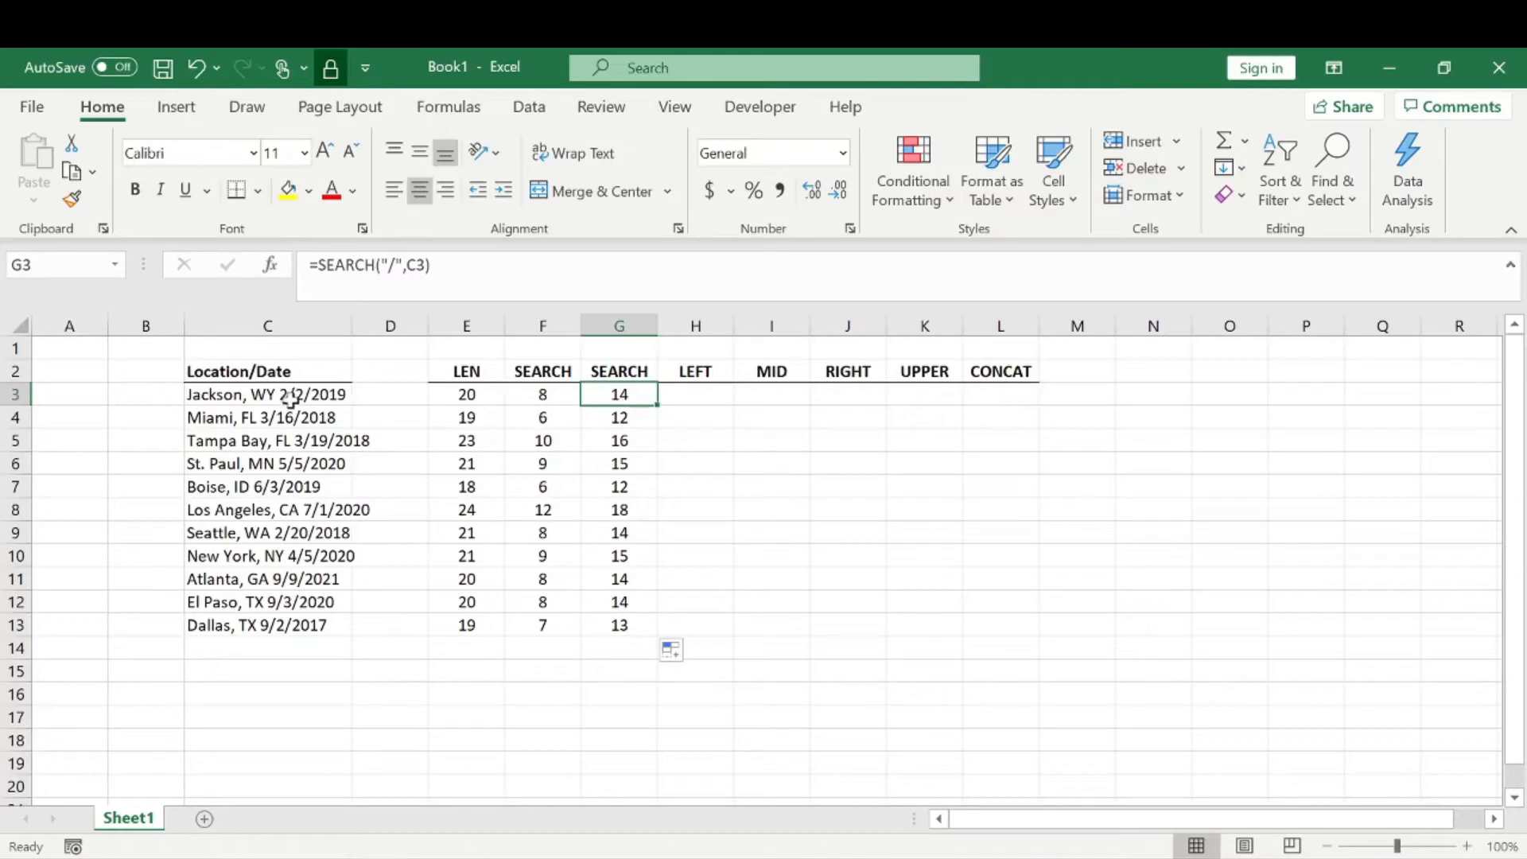
left_click(684, 392)
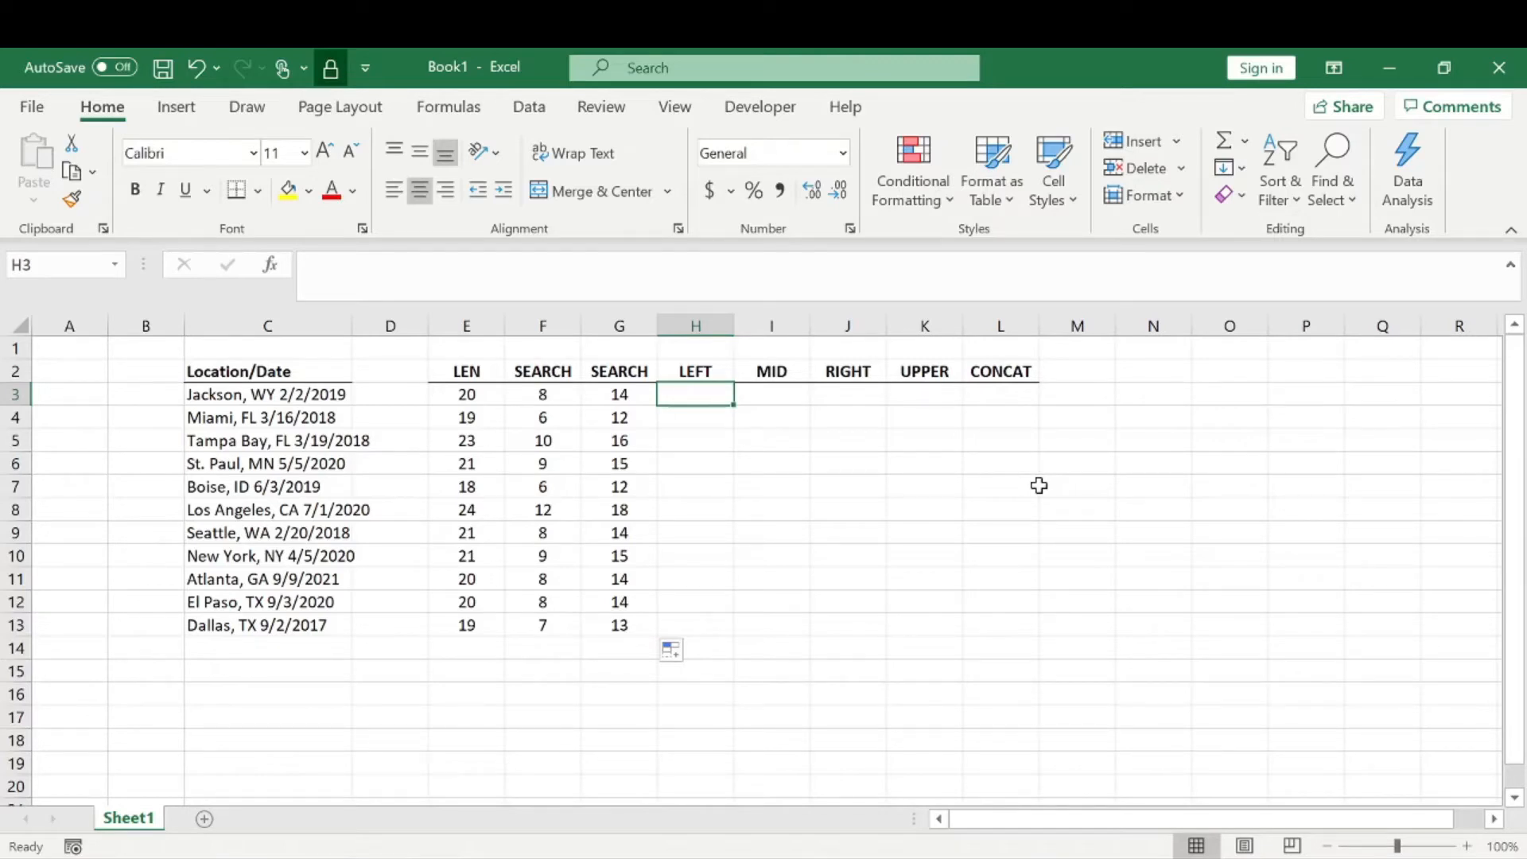
left_click(310, 400)
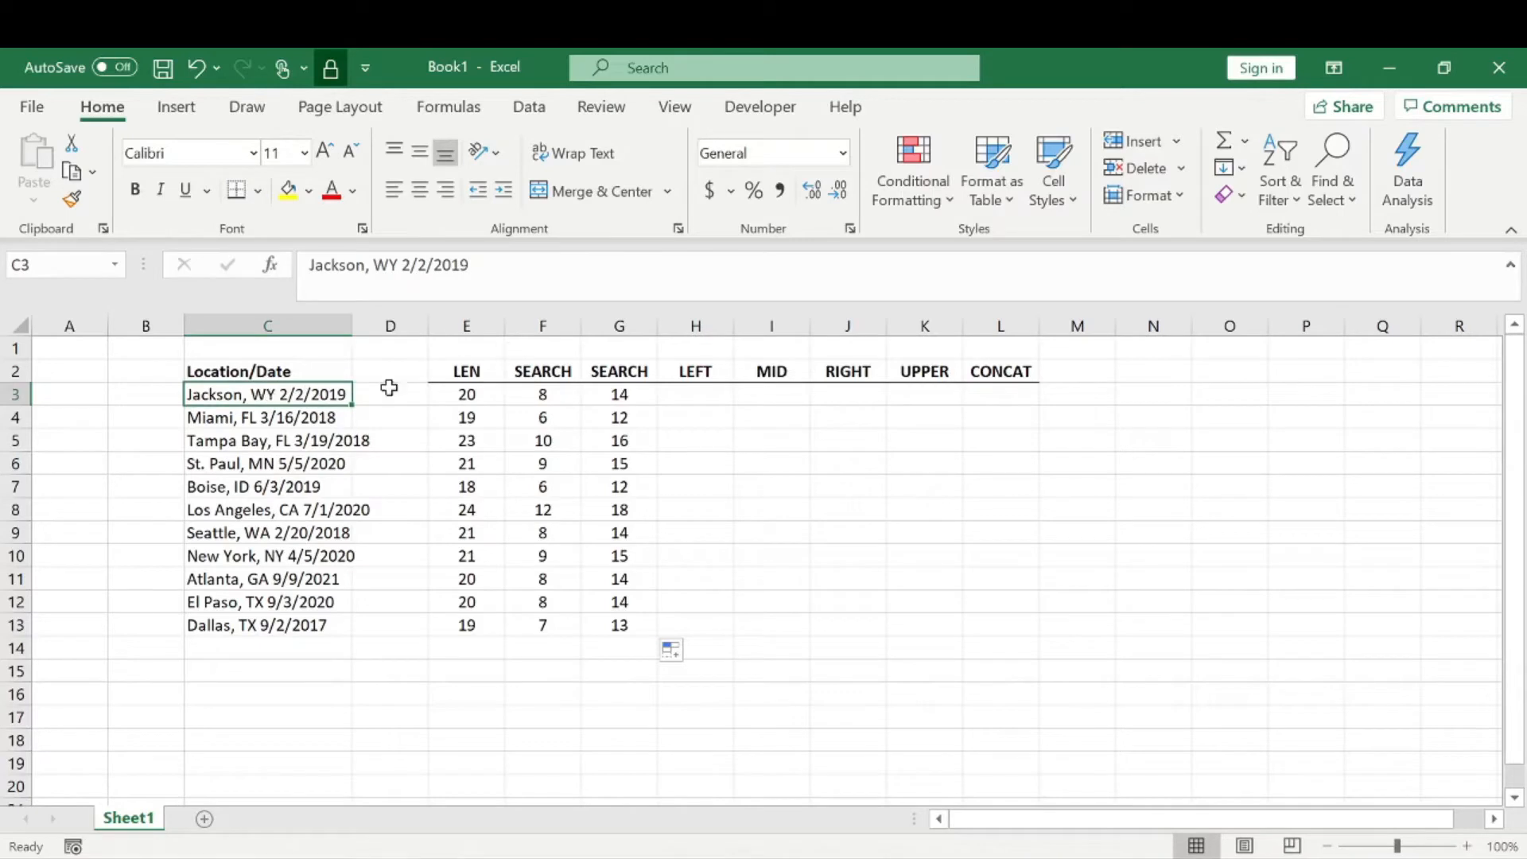
Enter the formula =LEFT(C3,F3-1) in H3 to extract the city name before the comma
left_click(690, 405)
type("=left")
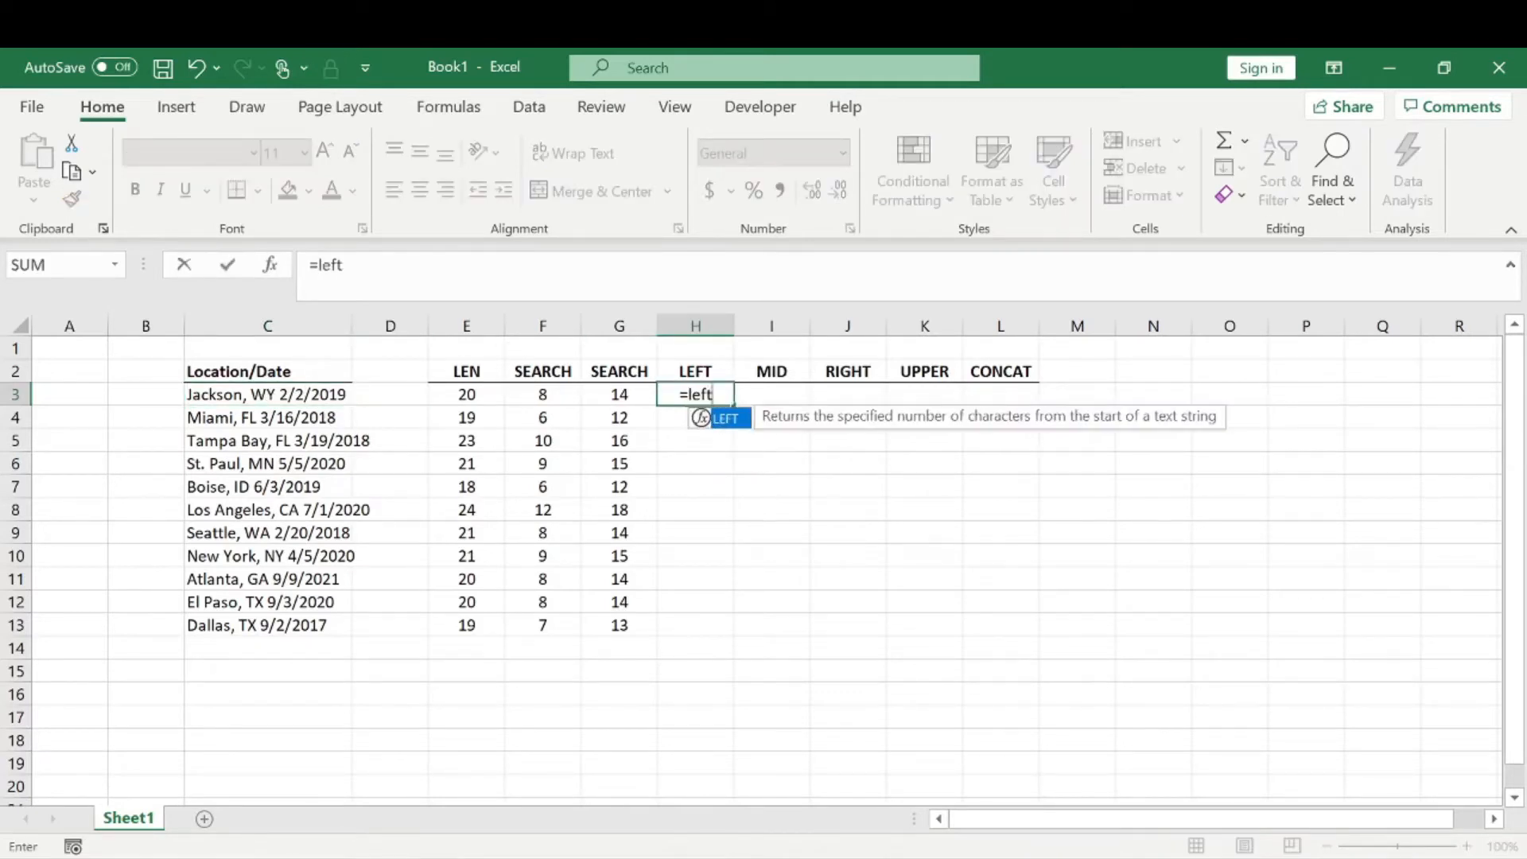
key("Tab")
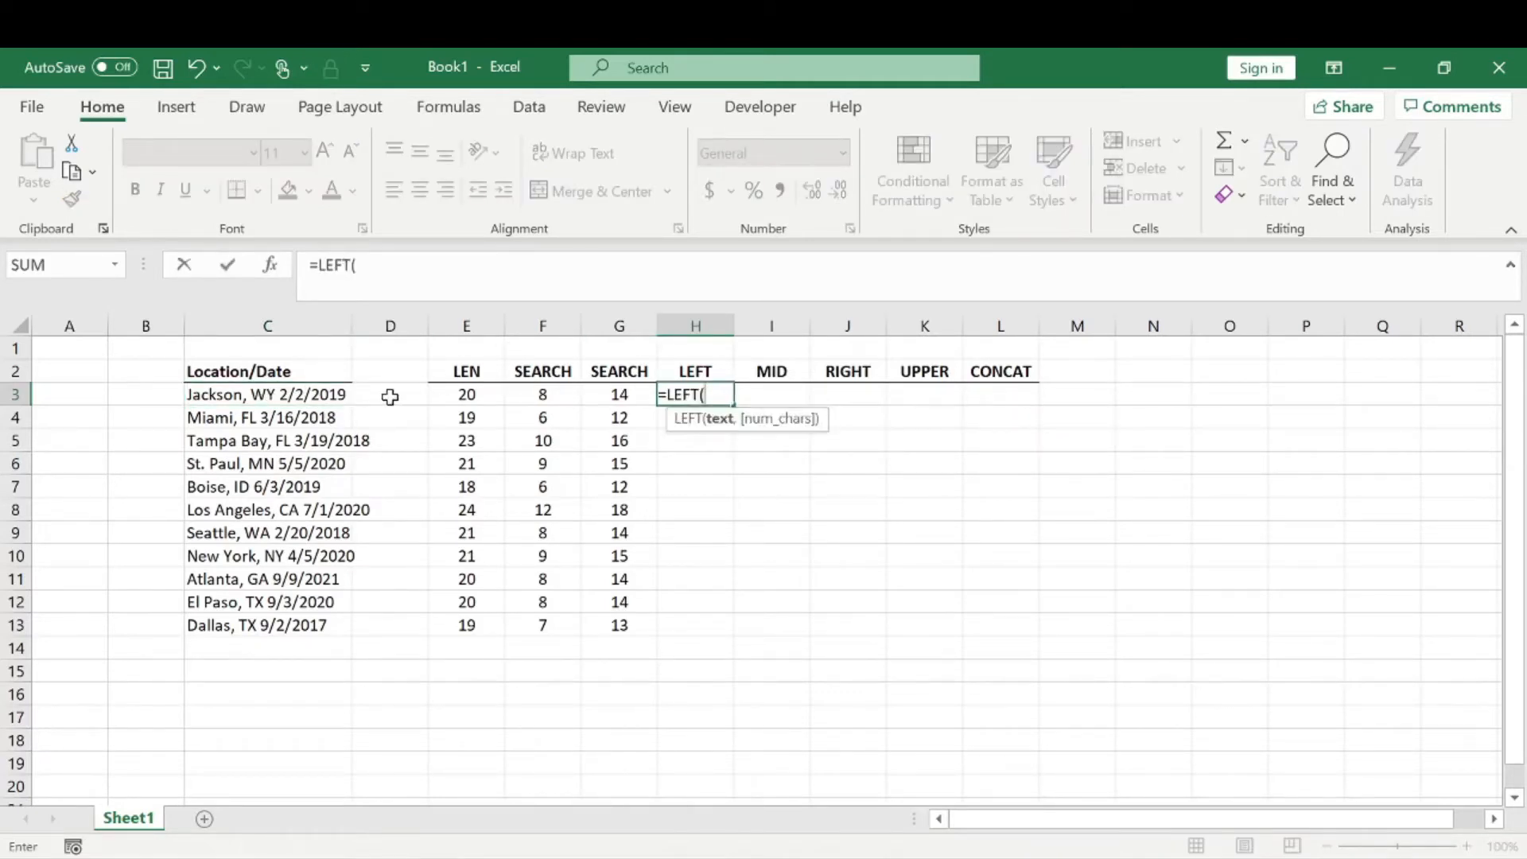
left_click(307, 395)
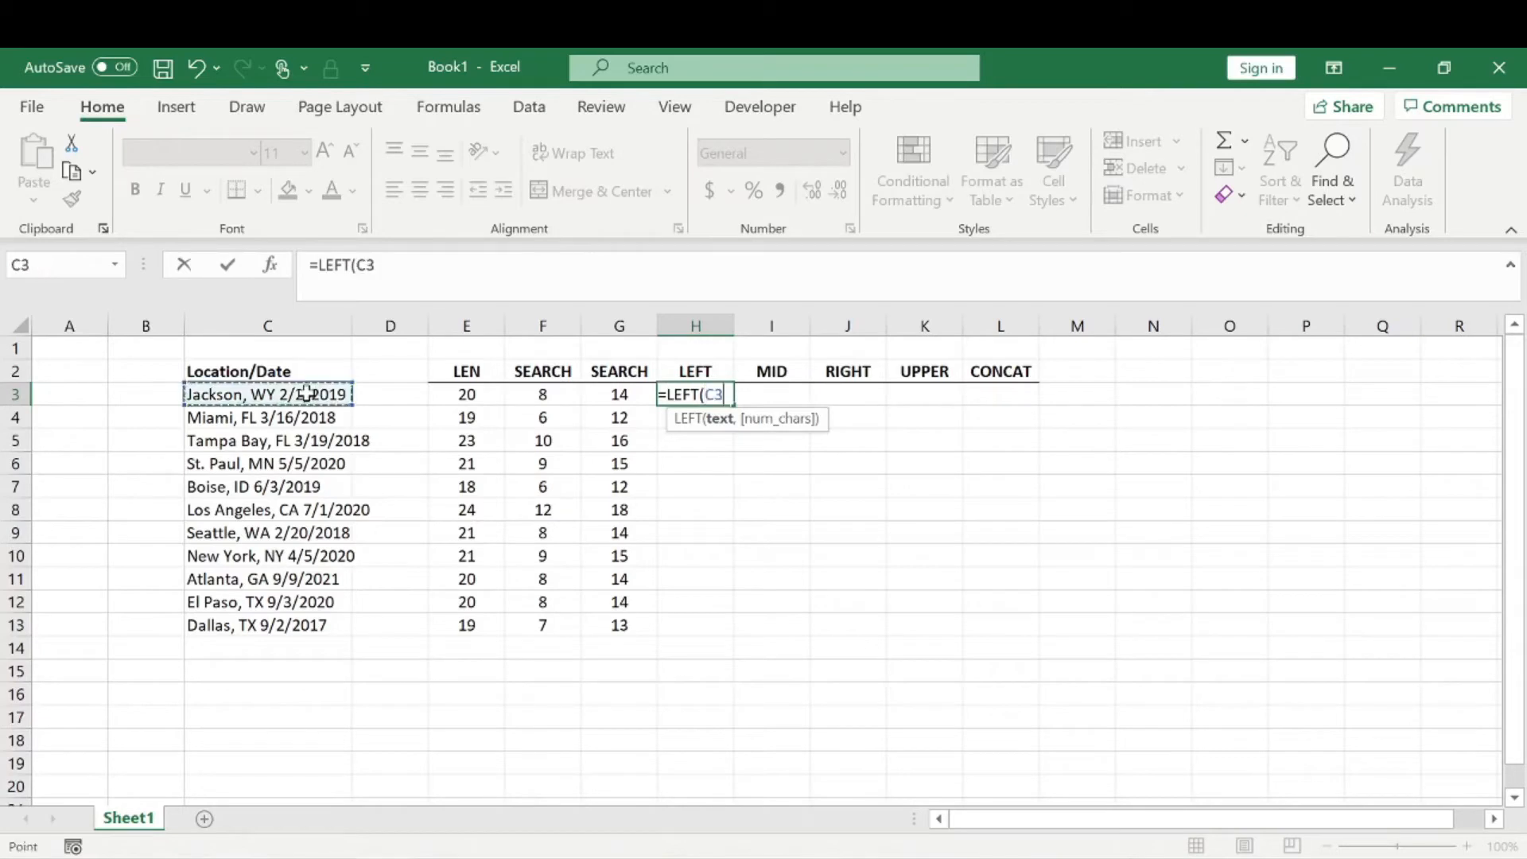
type(",")
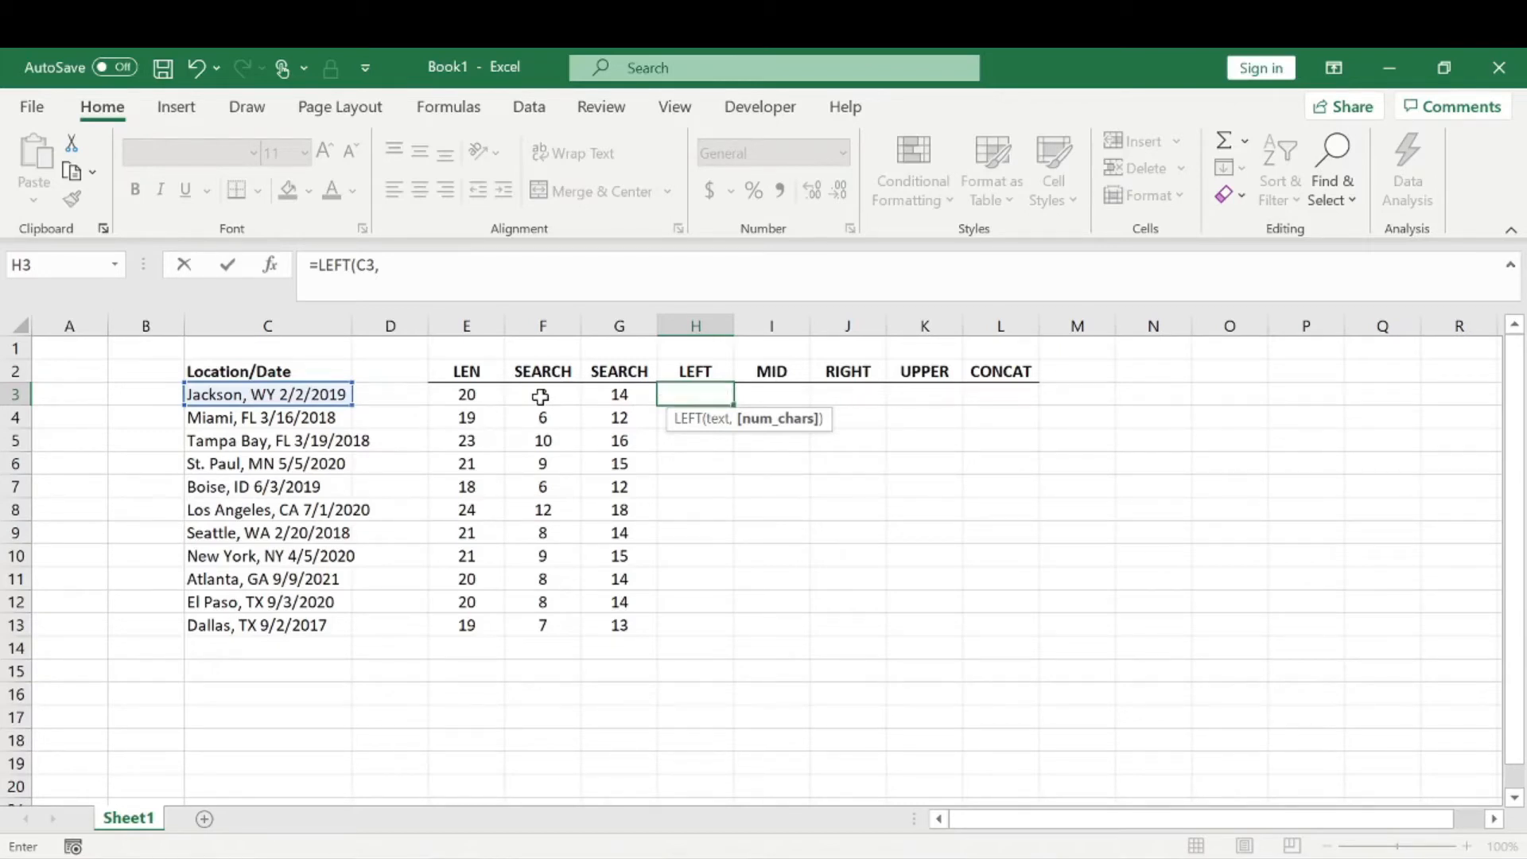
left_click(540, 395)
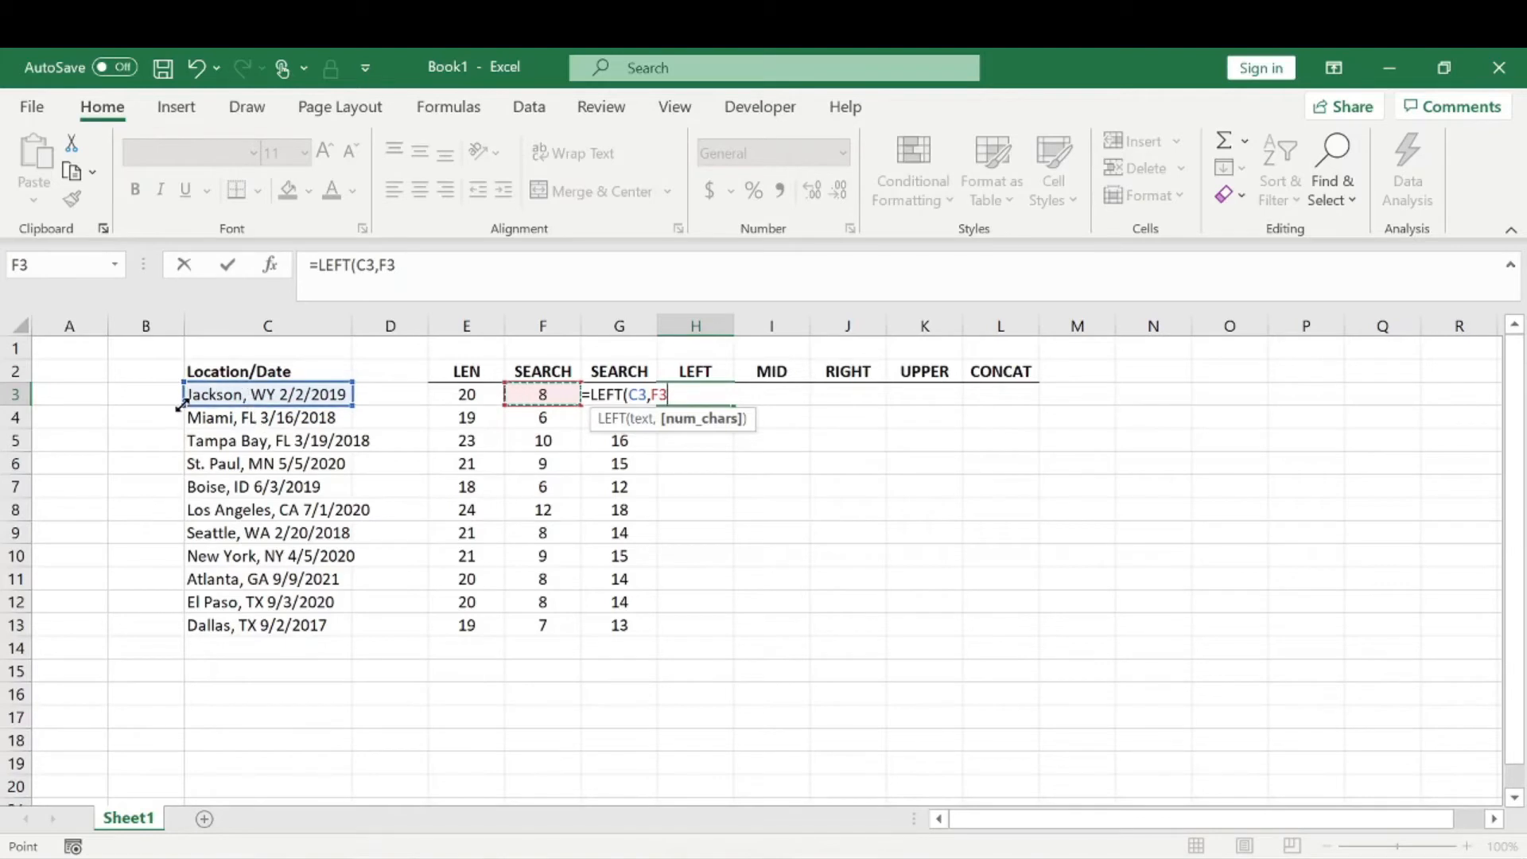
left_click(396, 265)
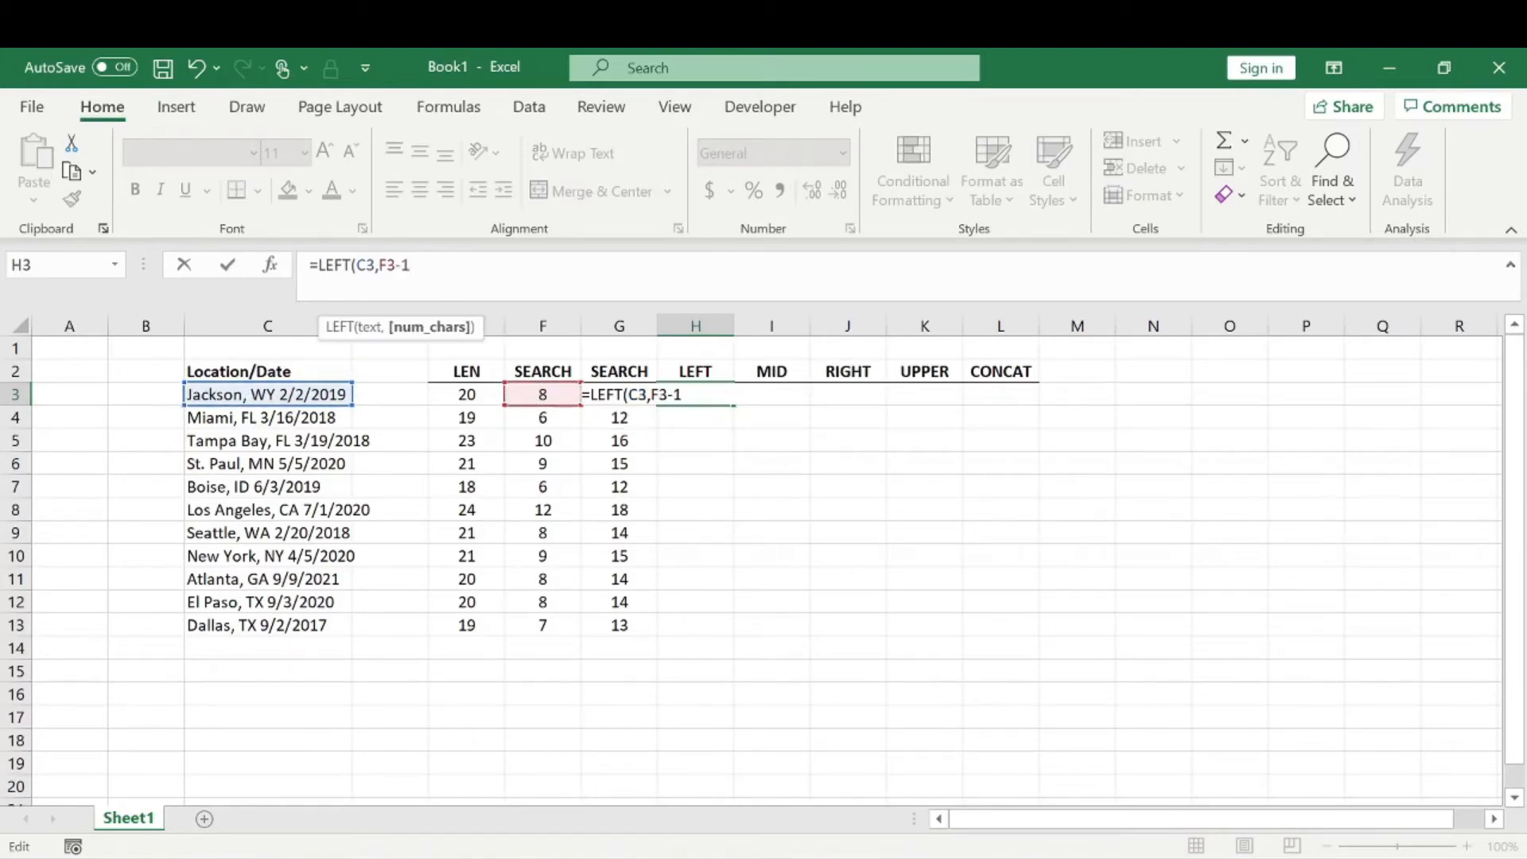
key("Return")
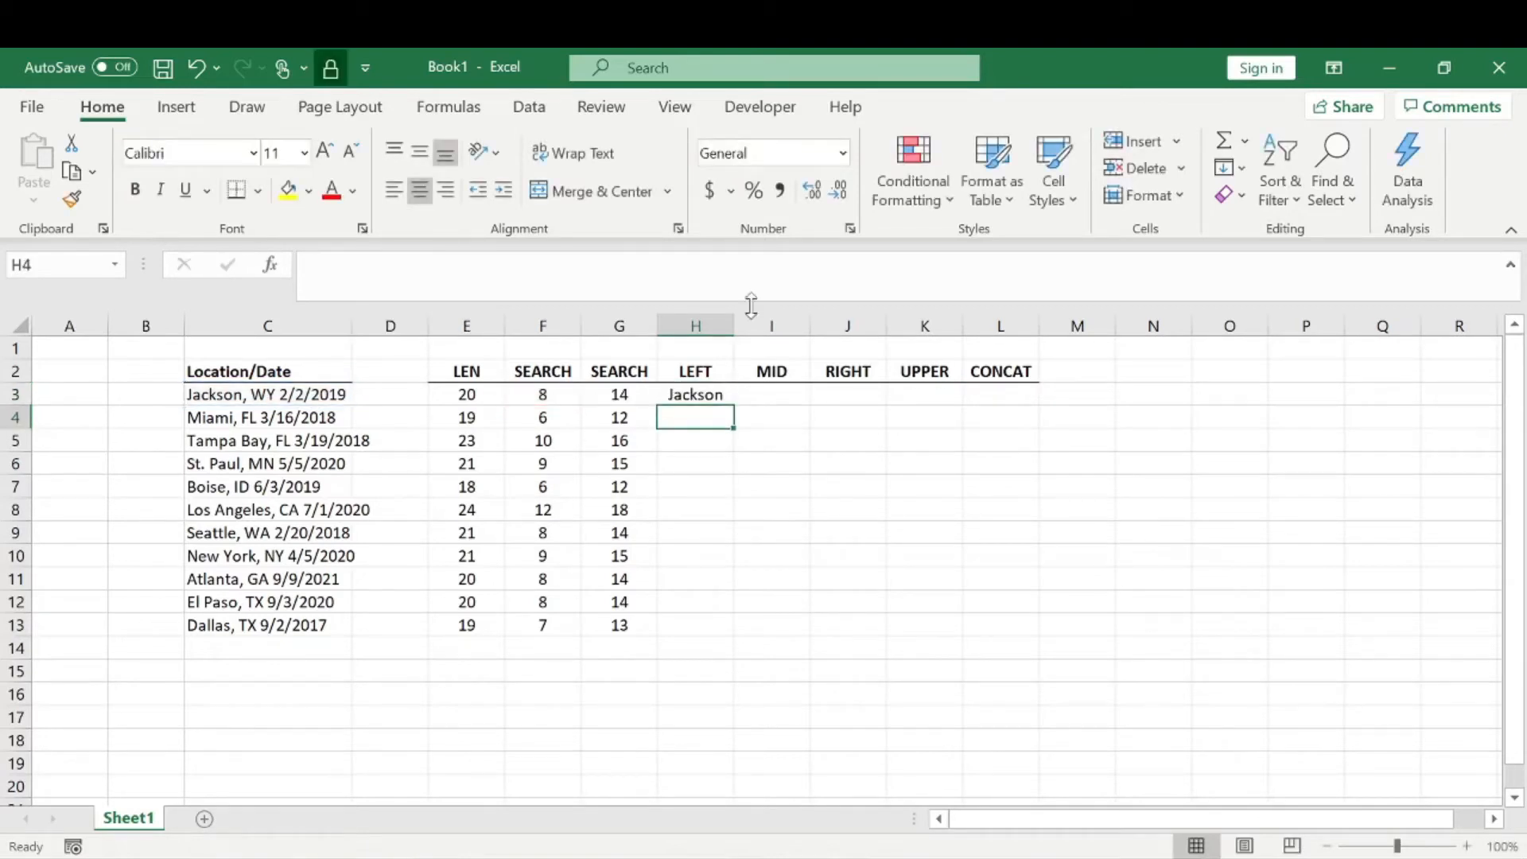
Fill the LEFT formula from H3 down through H13 and autofit the width of column H
left_click(695, 395)
left_click_drag(733, 400, 707, 634)
left_click(799, 578)
double_click(733, 314)
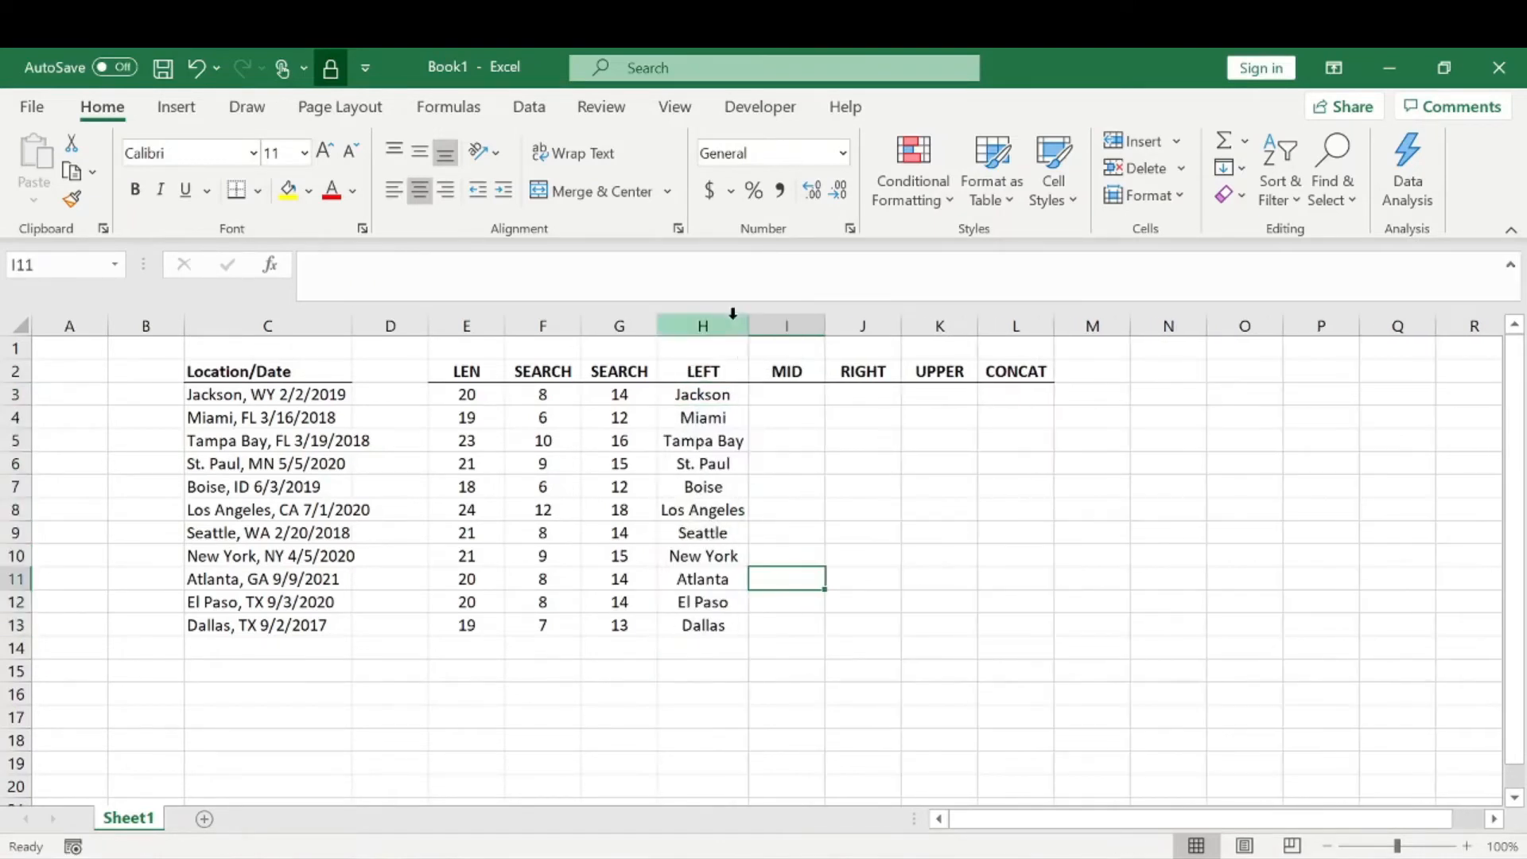
left_click_drag(715, 394, 703, 623)
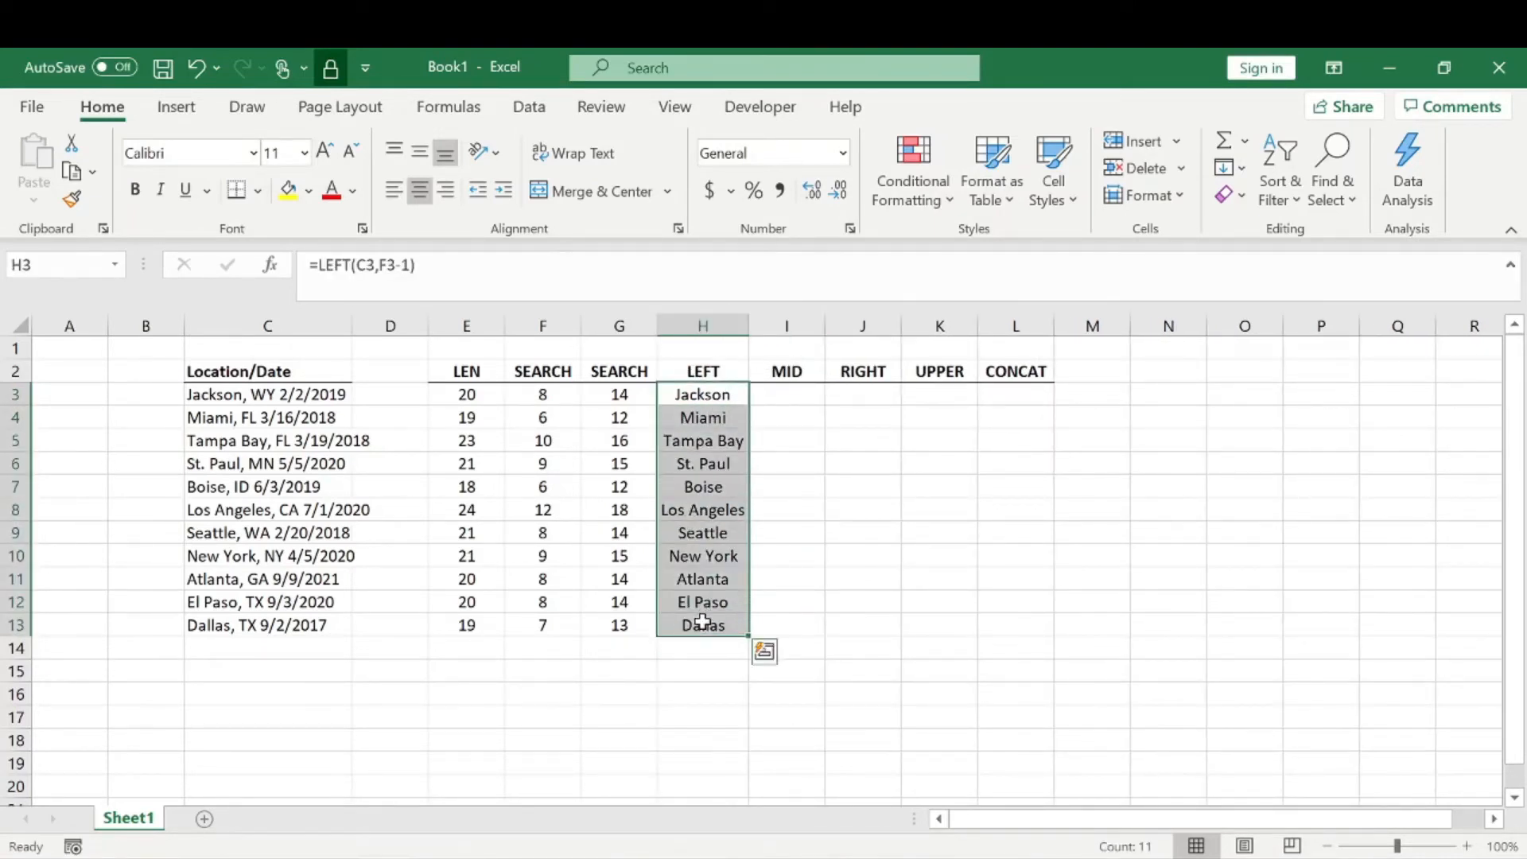
left_click_drag(237, 398, 245, 623)
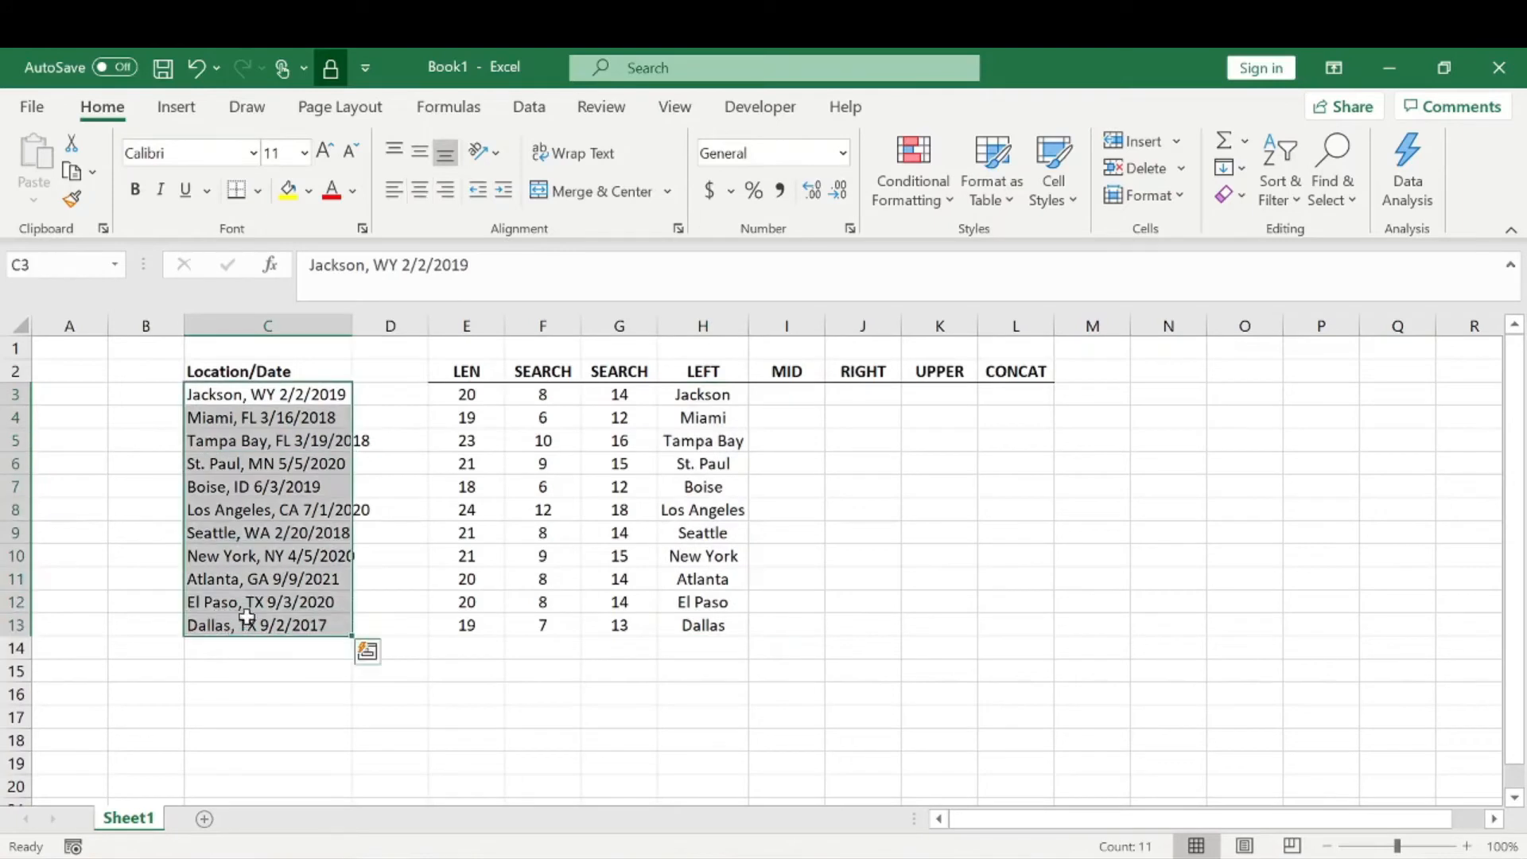
Enter the formula =MID(C3,F3+1,3) in I3 to extract the state abbreviation after the comma
left_click(805, 401)
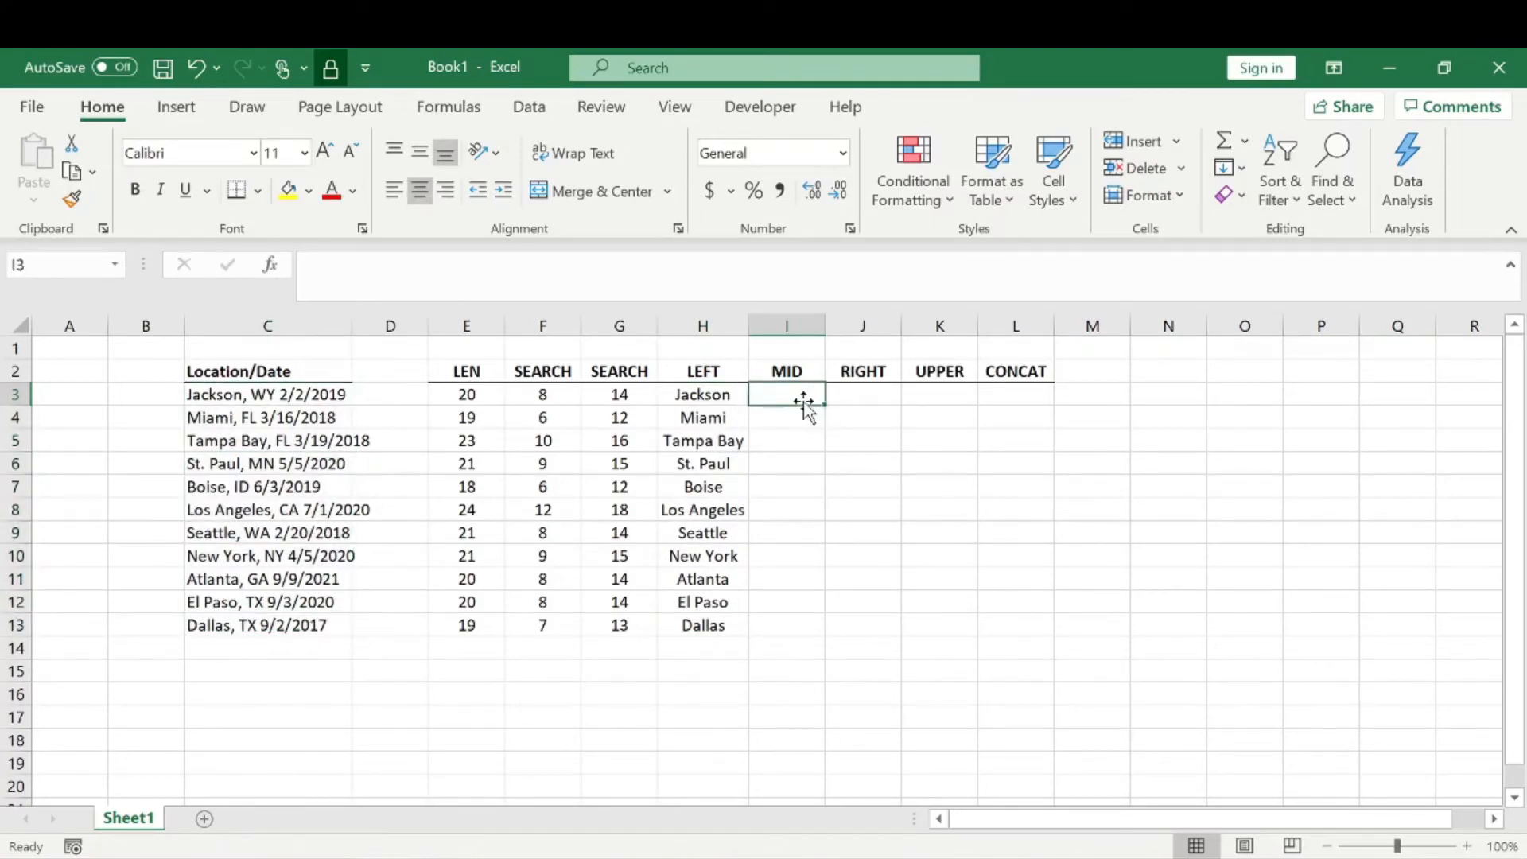
left_click(831, 457)
left_click(780, 393)
type("=mid")
key("Tab")
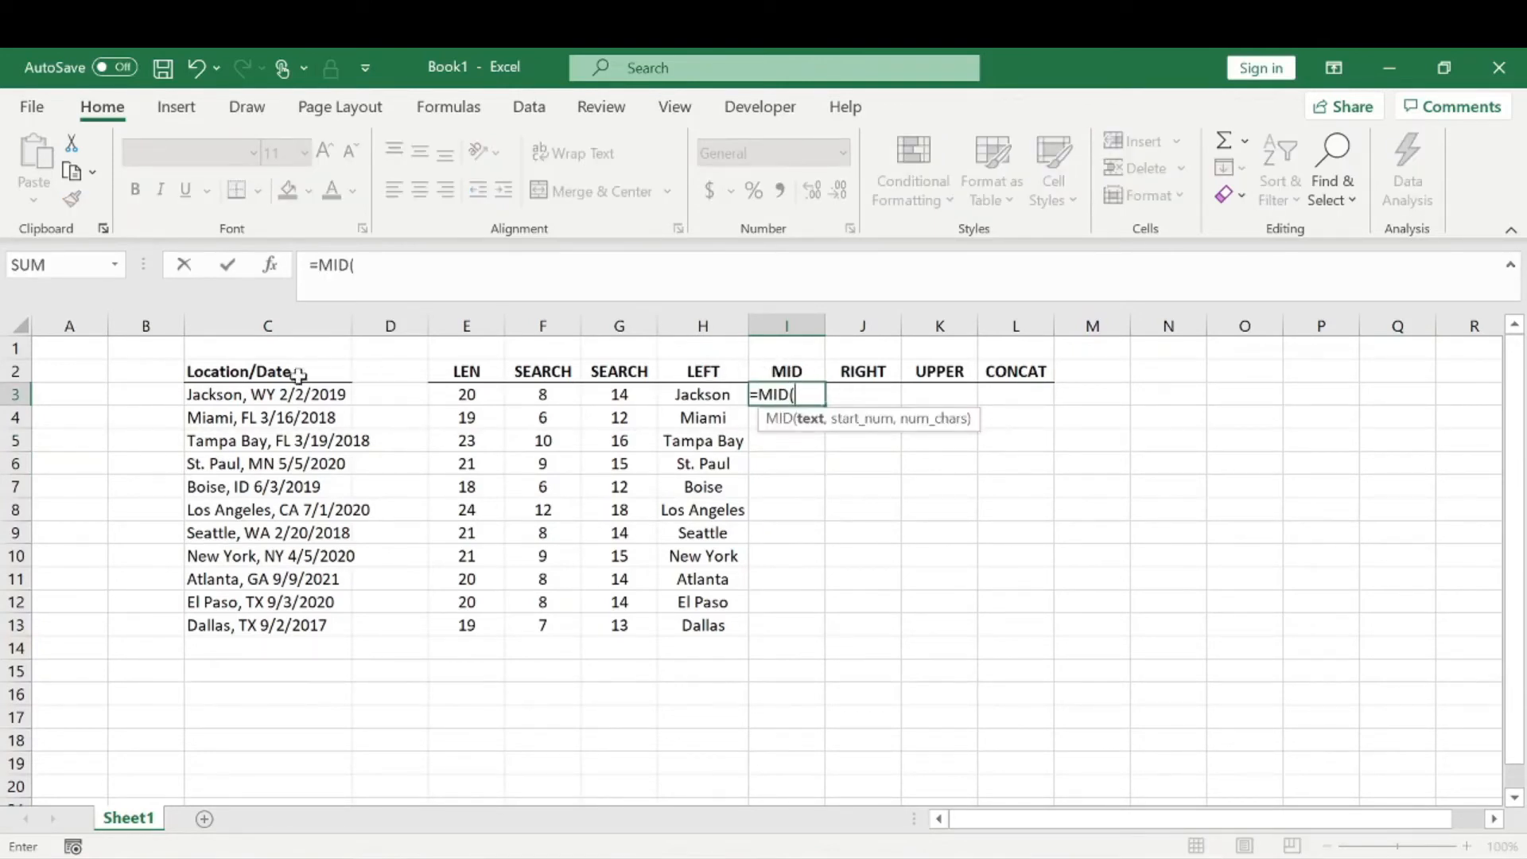
left_click(263, 394)
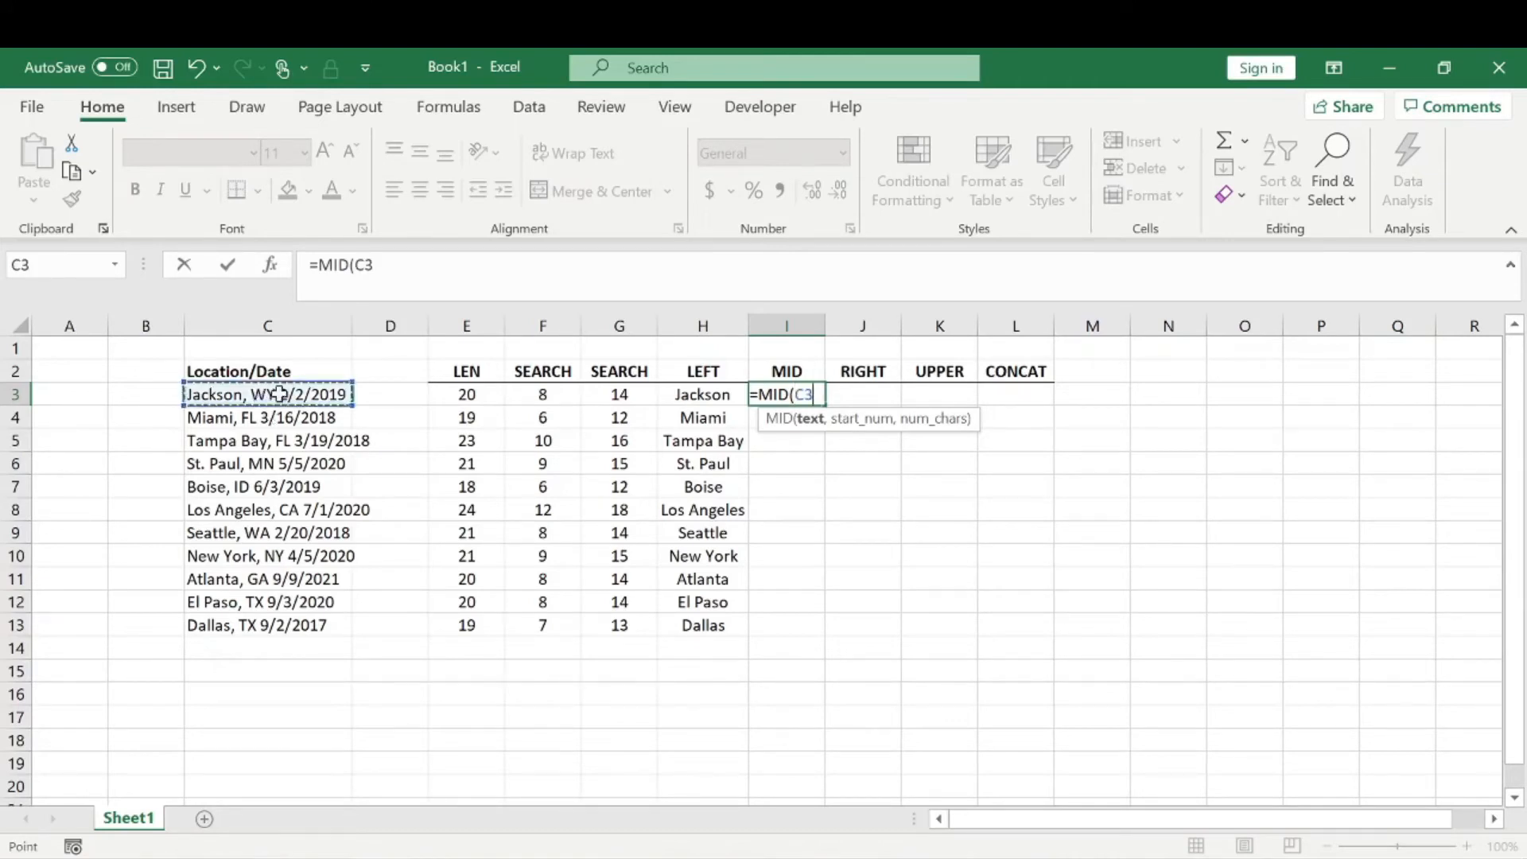
type(",")
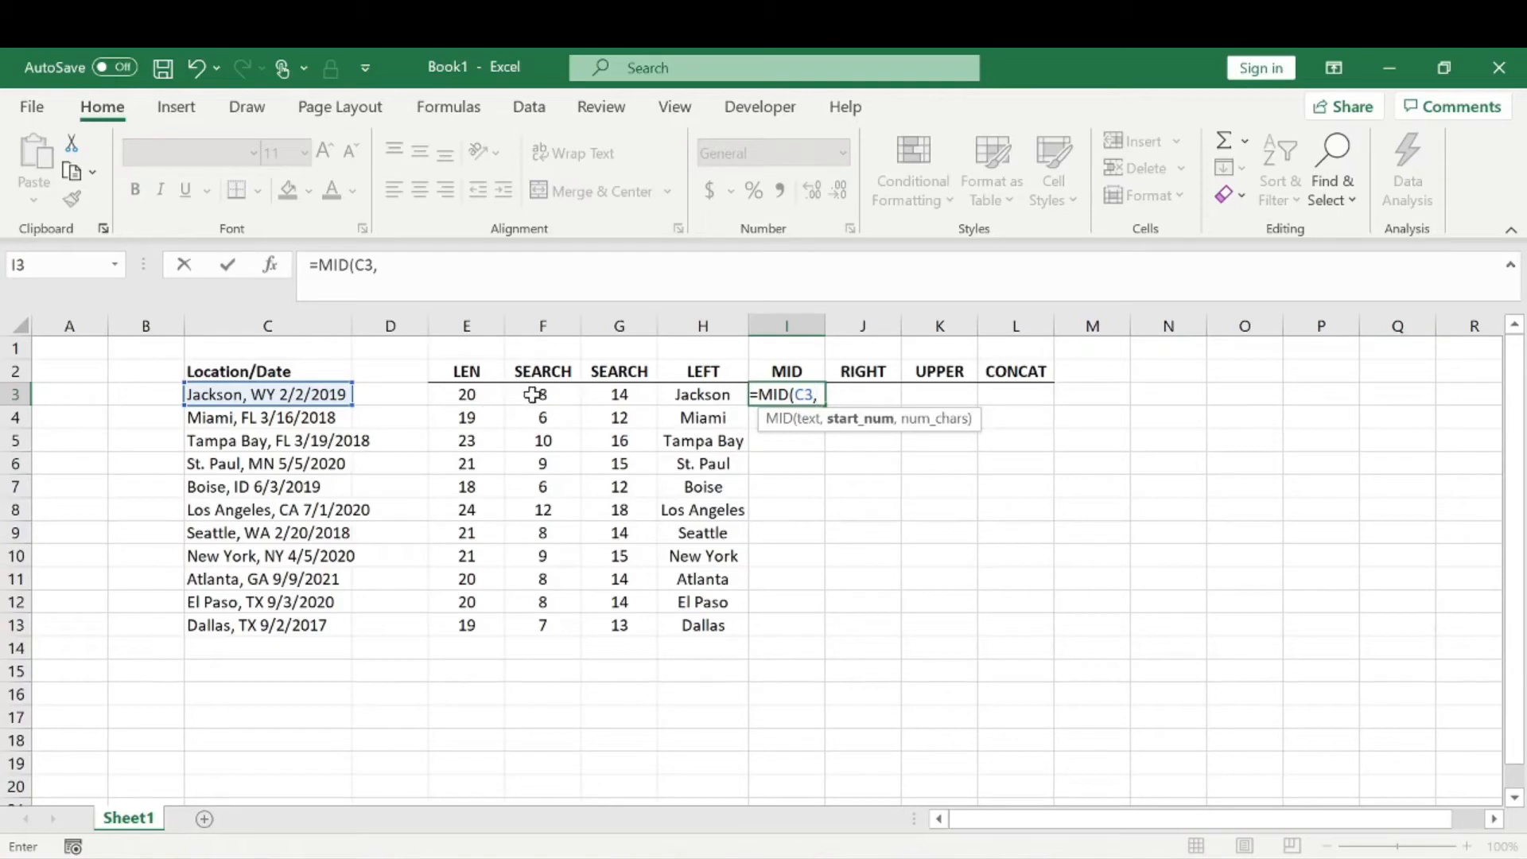
type("+1")
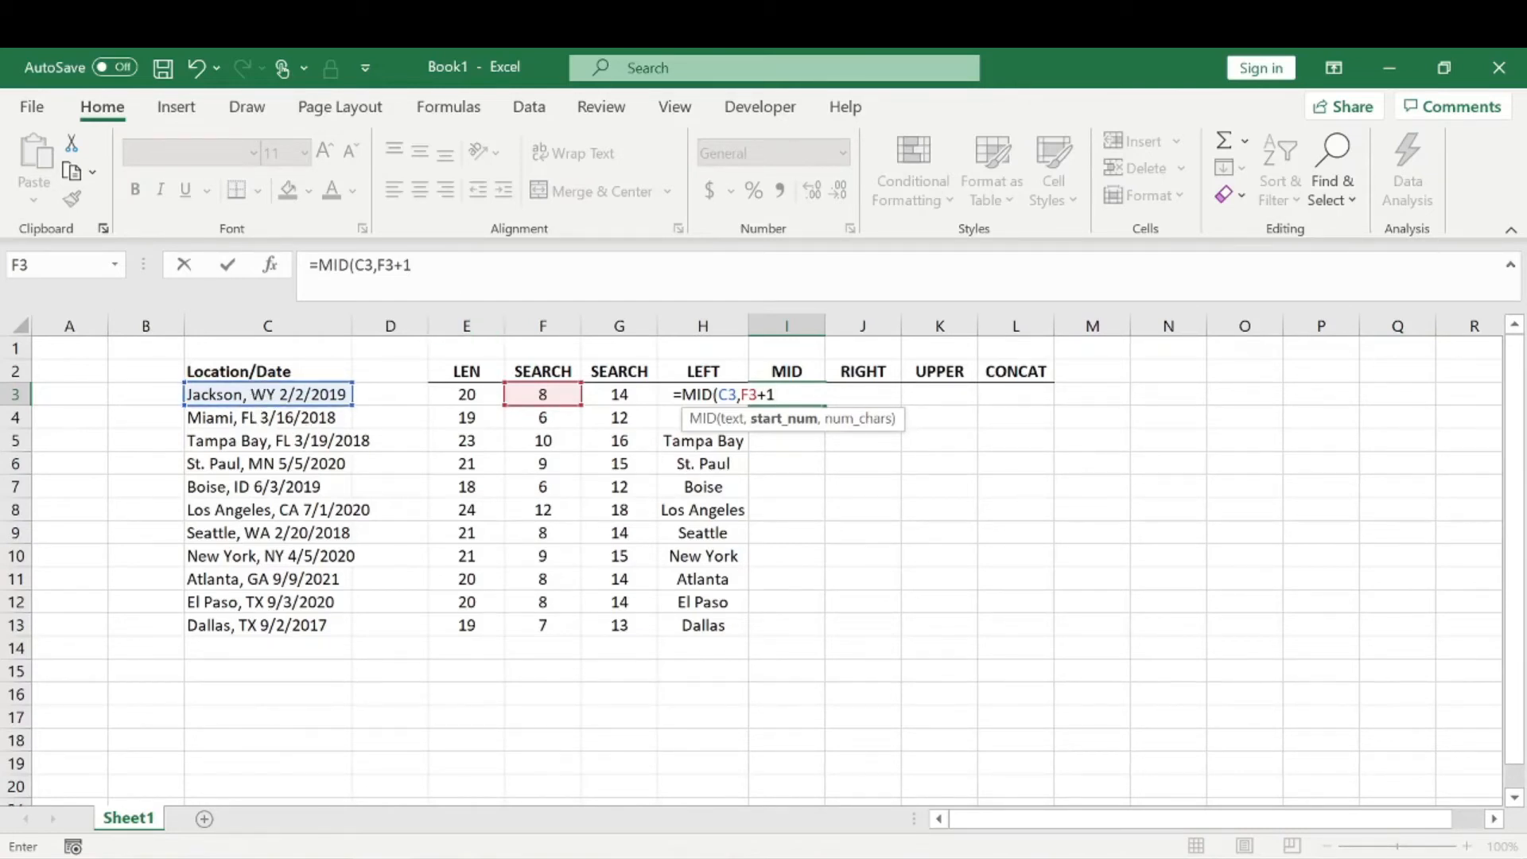
left_click(426, 265)
type(",3")
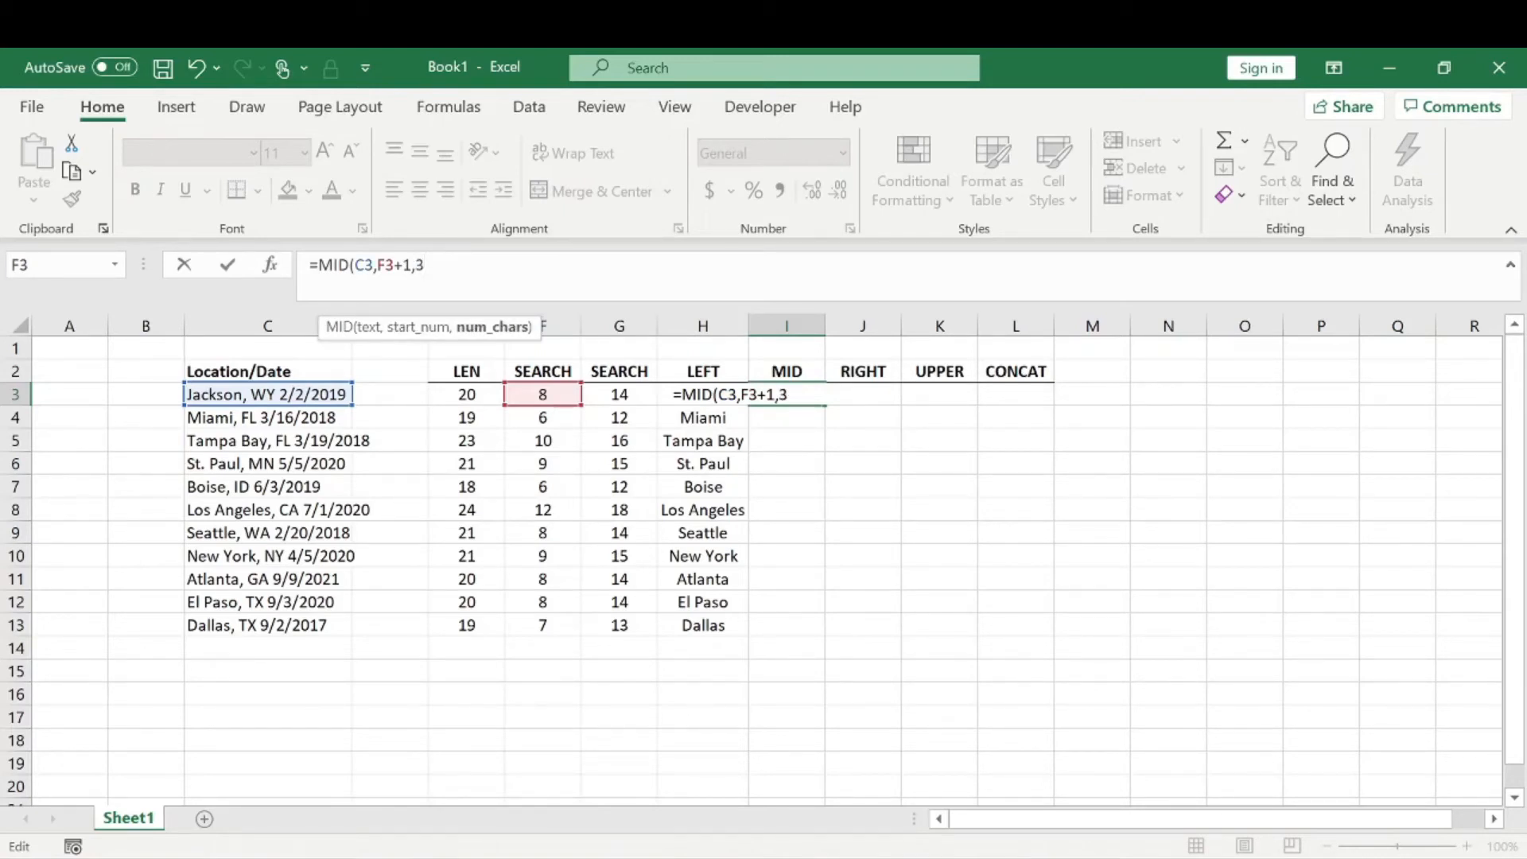
type(")")
key("Return")
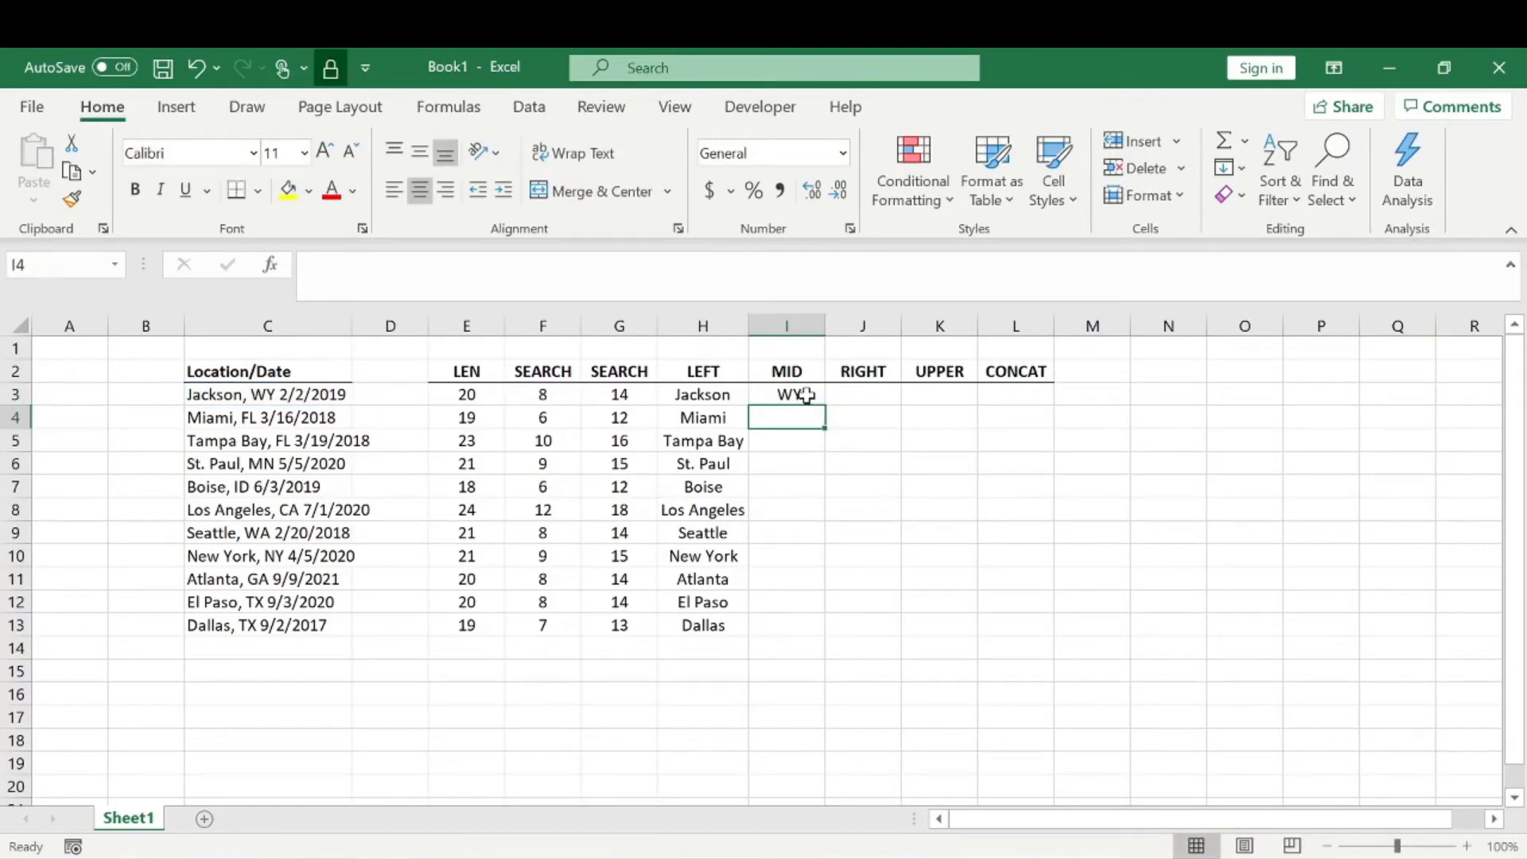
Fill the MID formula from I3 down through I13
left_click(807, 395)
left_click_drag(826, 405, 808, 633)
left_click(889, 547)
left_click_drag(794, 392, 803, 630)
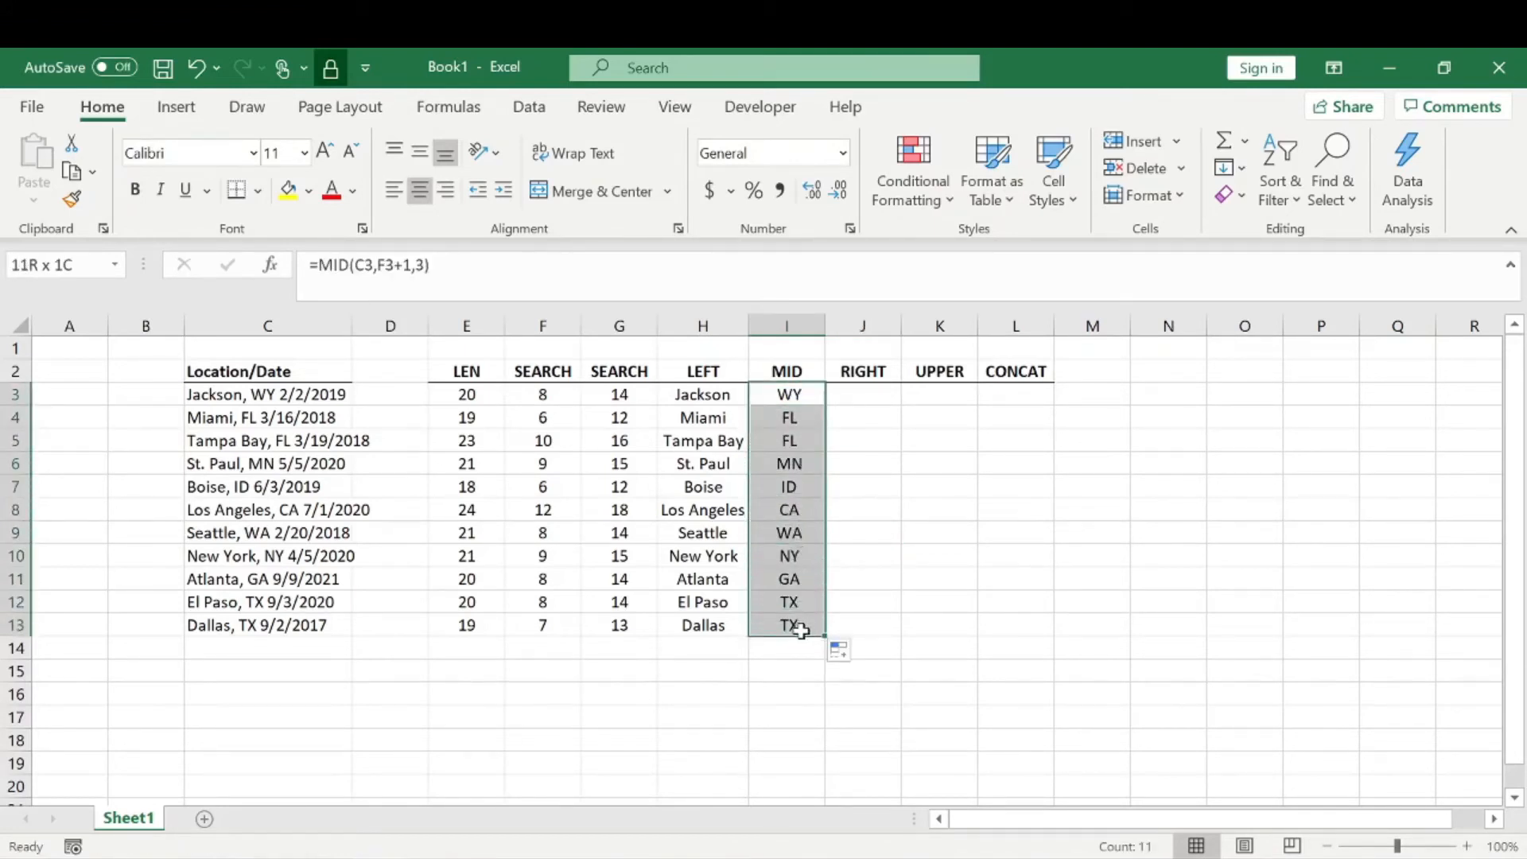
Enter the formula =RIGHT(C3,4) in J3 to extract the year from the Location/Date entry
left_click(851, 391)
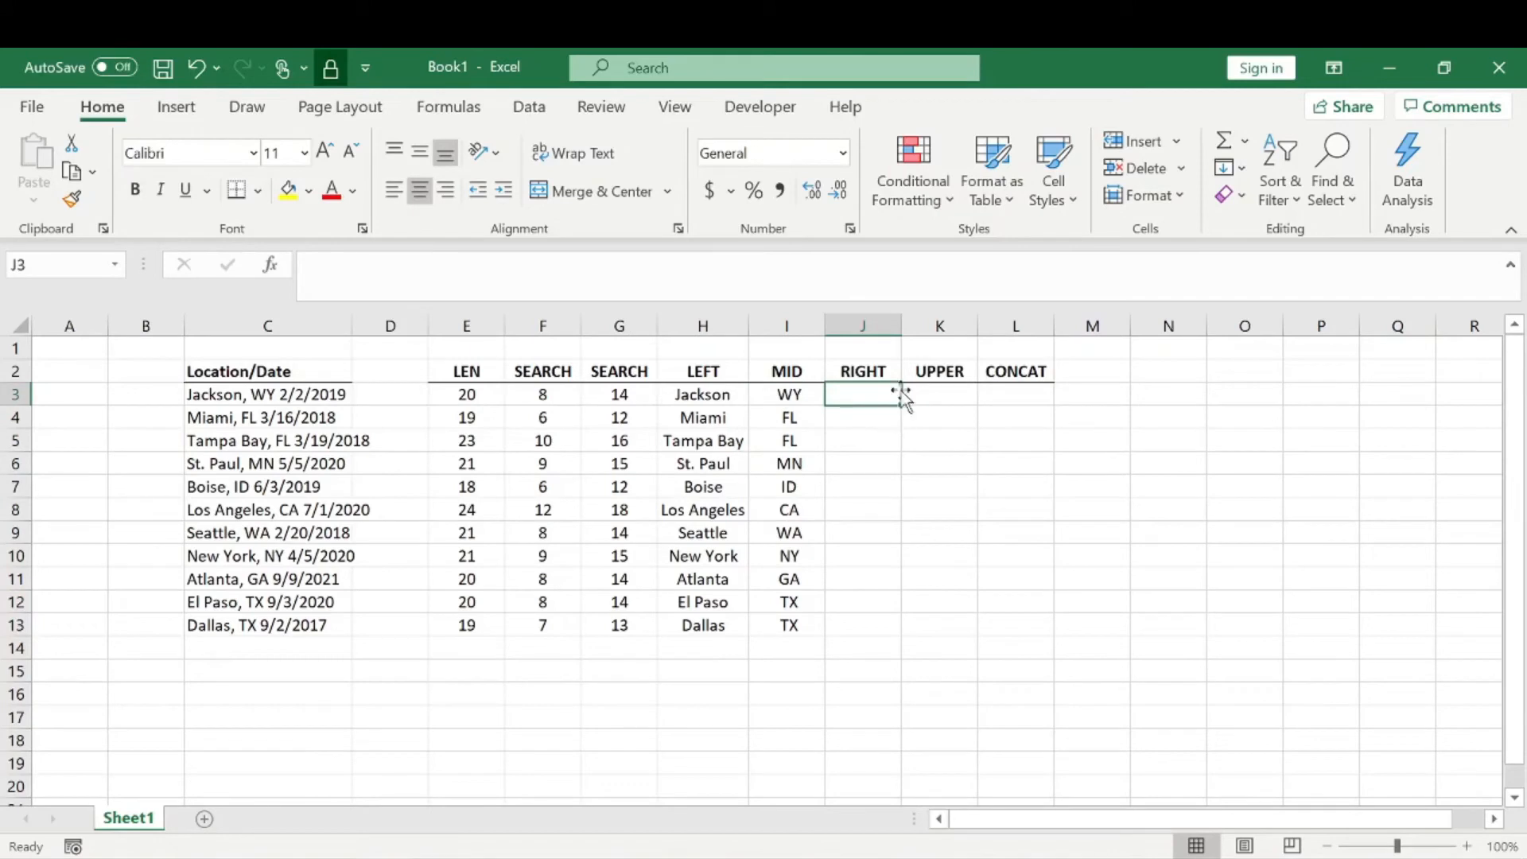
type("=right(")
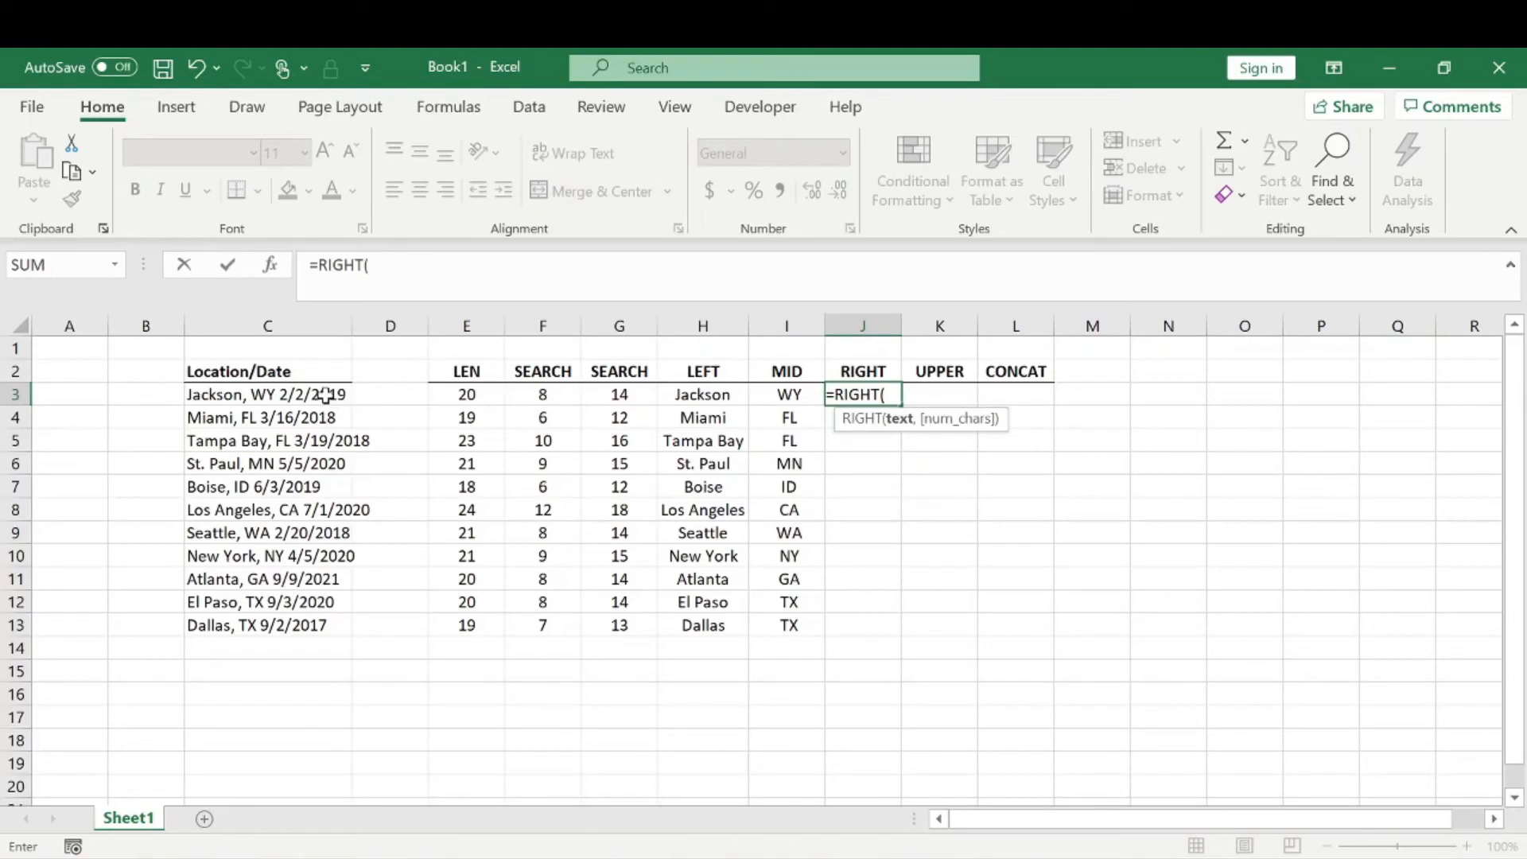
left_click(325, 394)
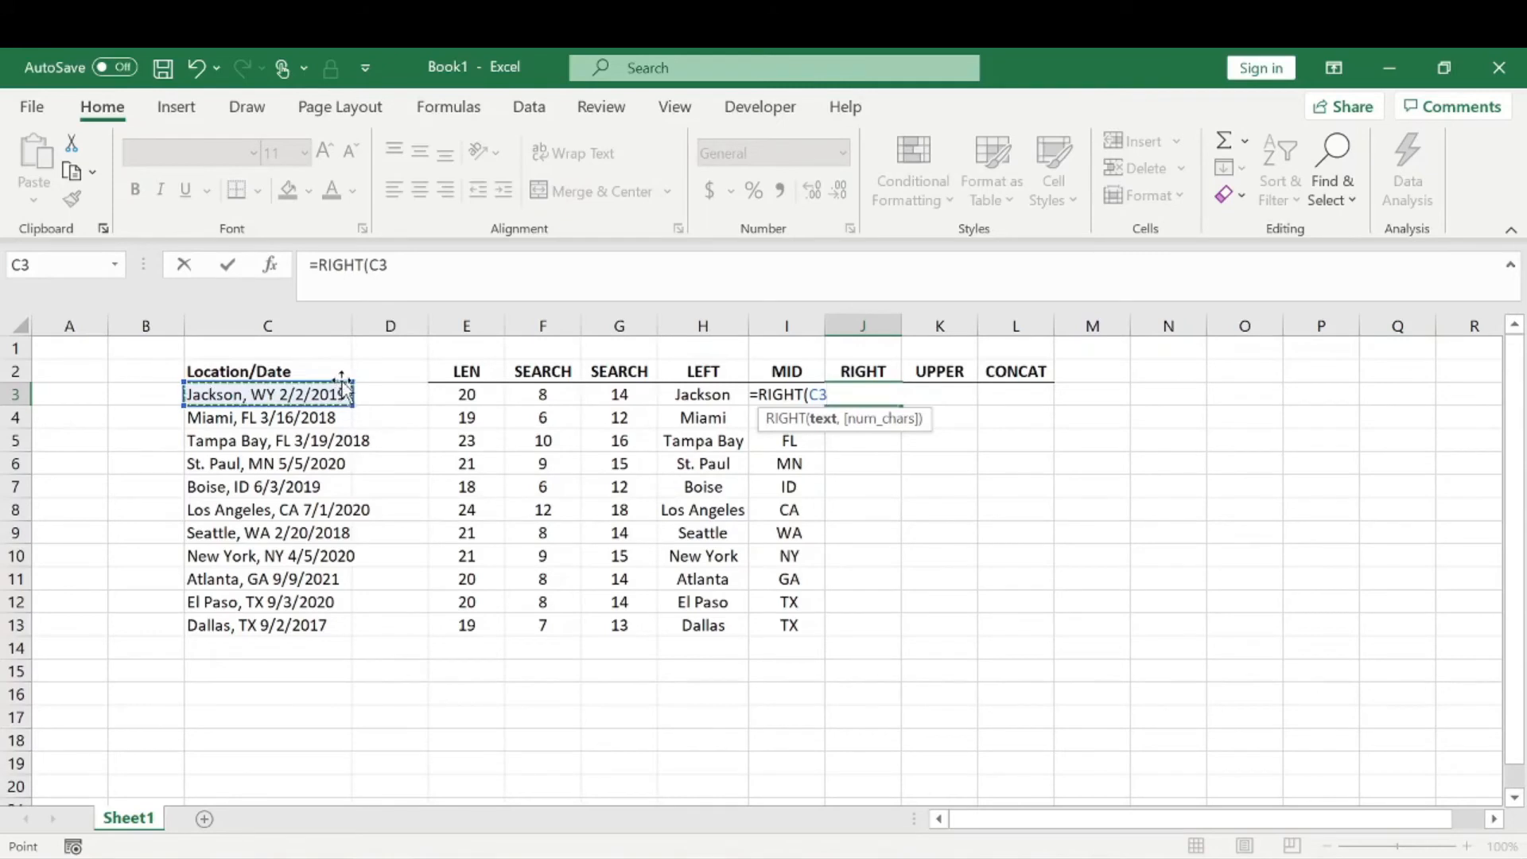
left_click(390, 265)
type(",")
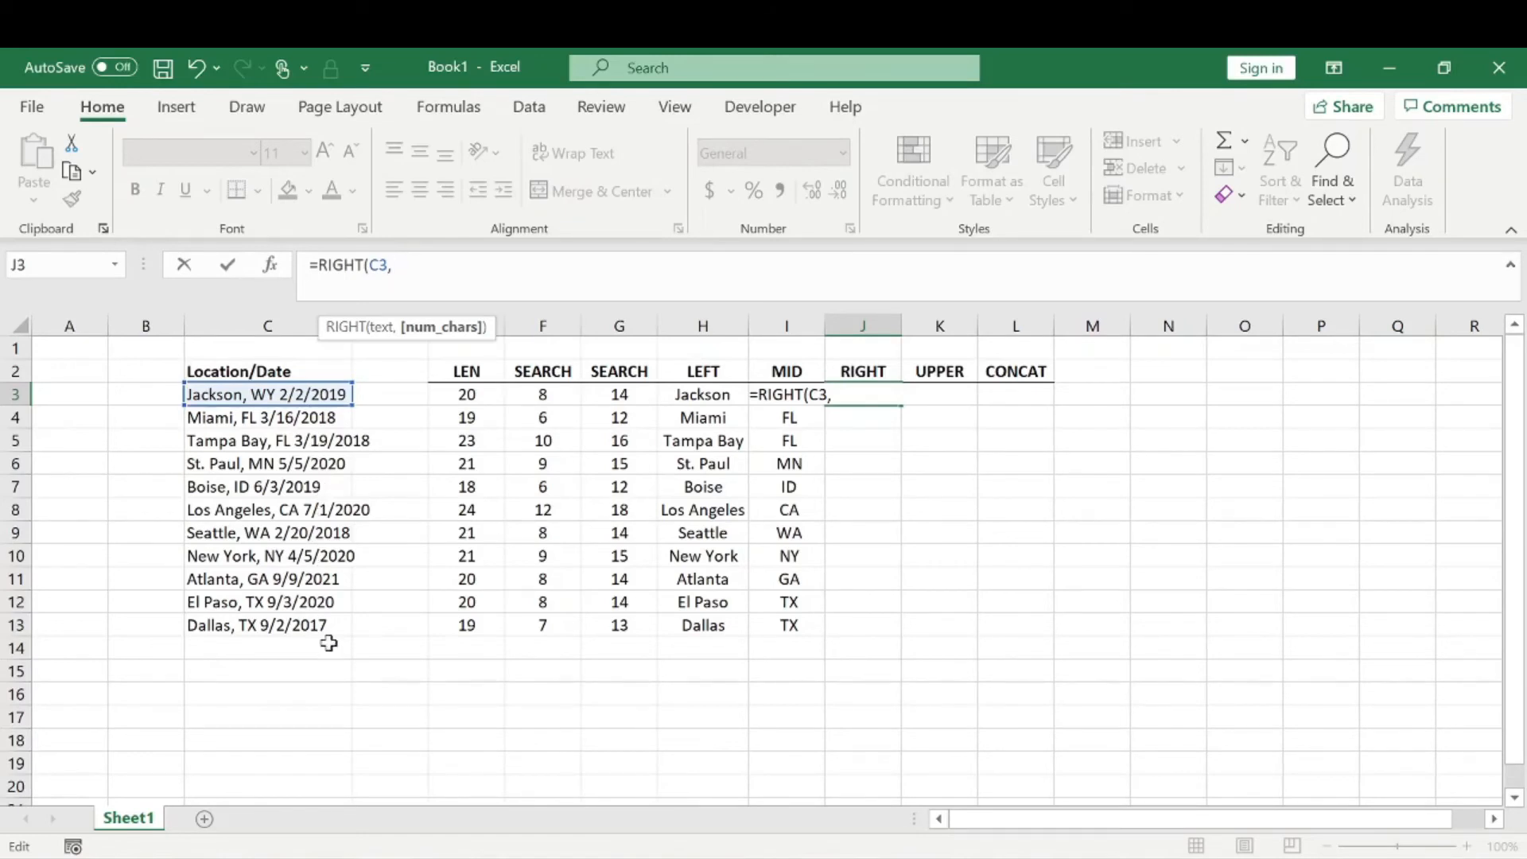
type("4)")
key("Return")
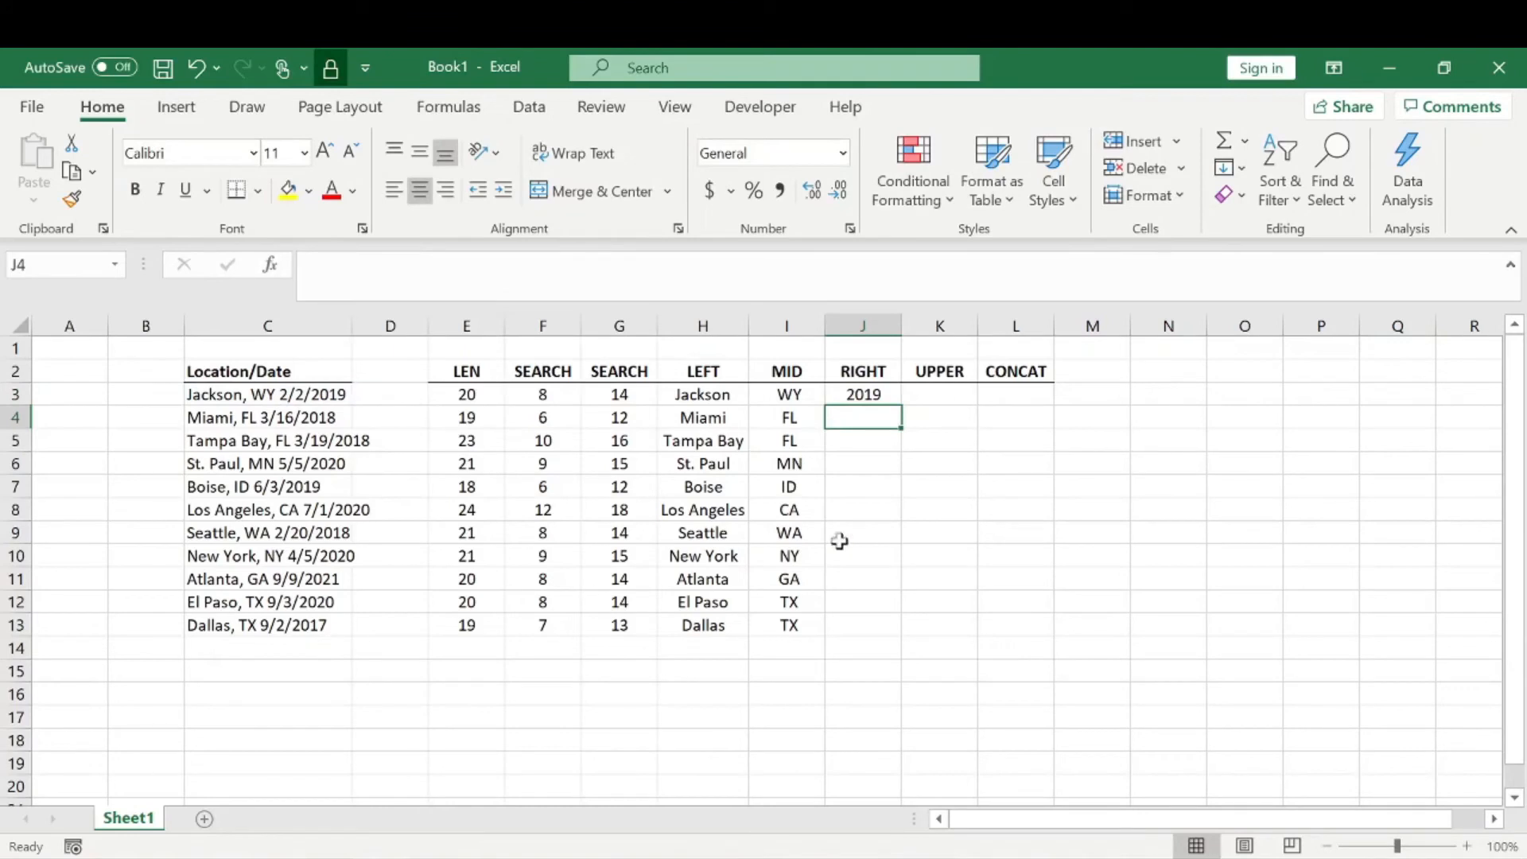
Fill the RIGHT formula from J3 down through J13
left_click(880, 395)
left_click_drag(901, 418, 866, 395)
left_click(980, 539)
Enter the formula =UPPER(H3) in K3 to convert the extracted city name to capital letters
left_click(940, 394)
type("=")
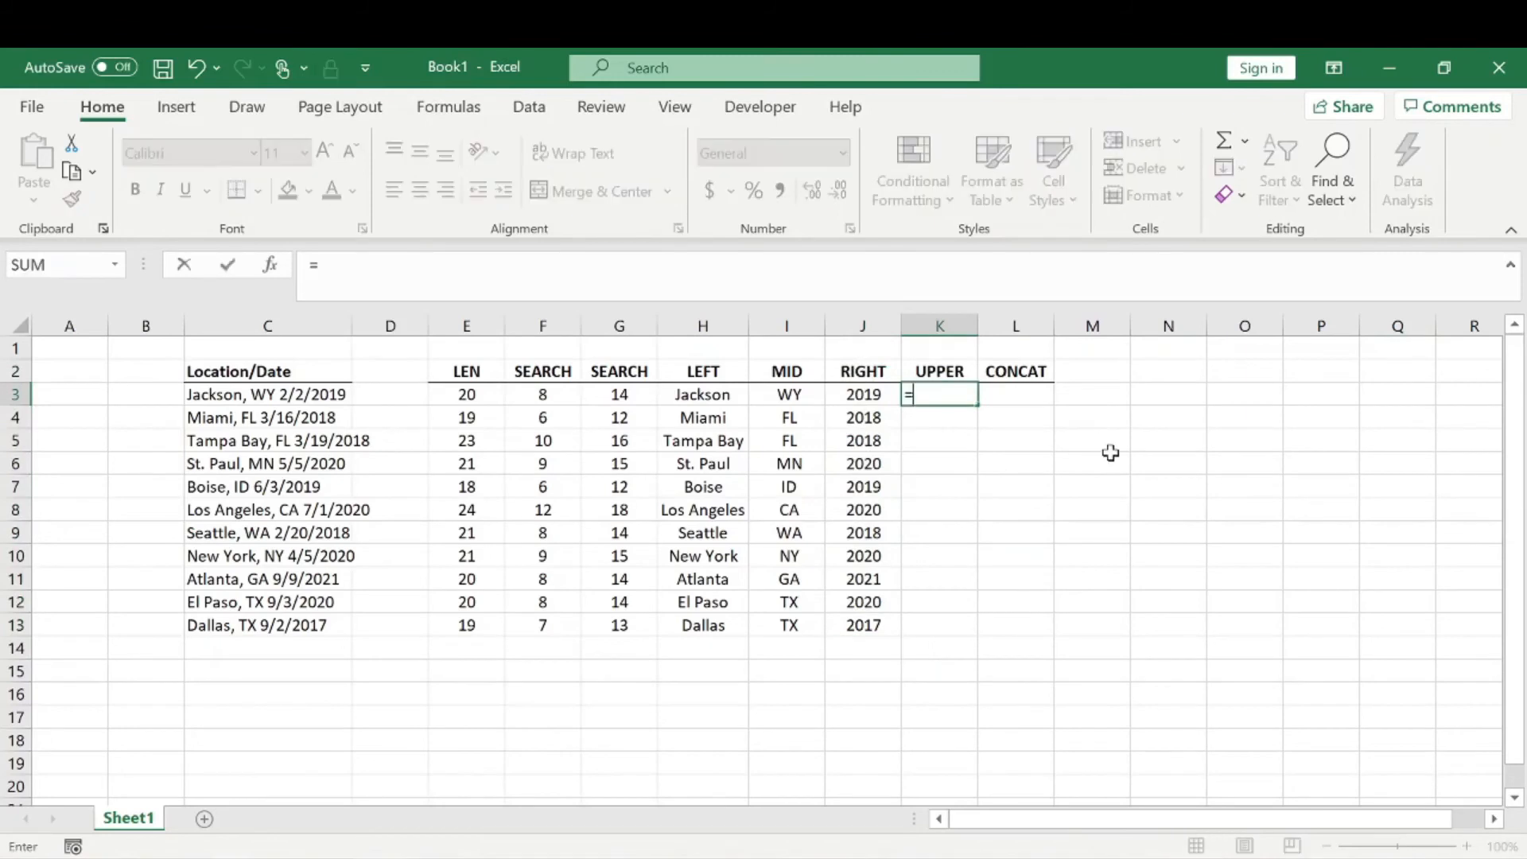
type("upper(")
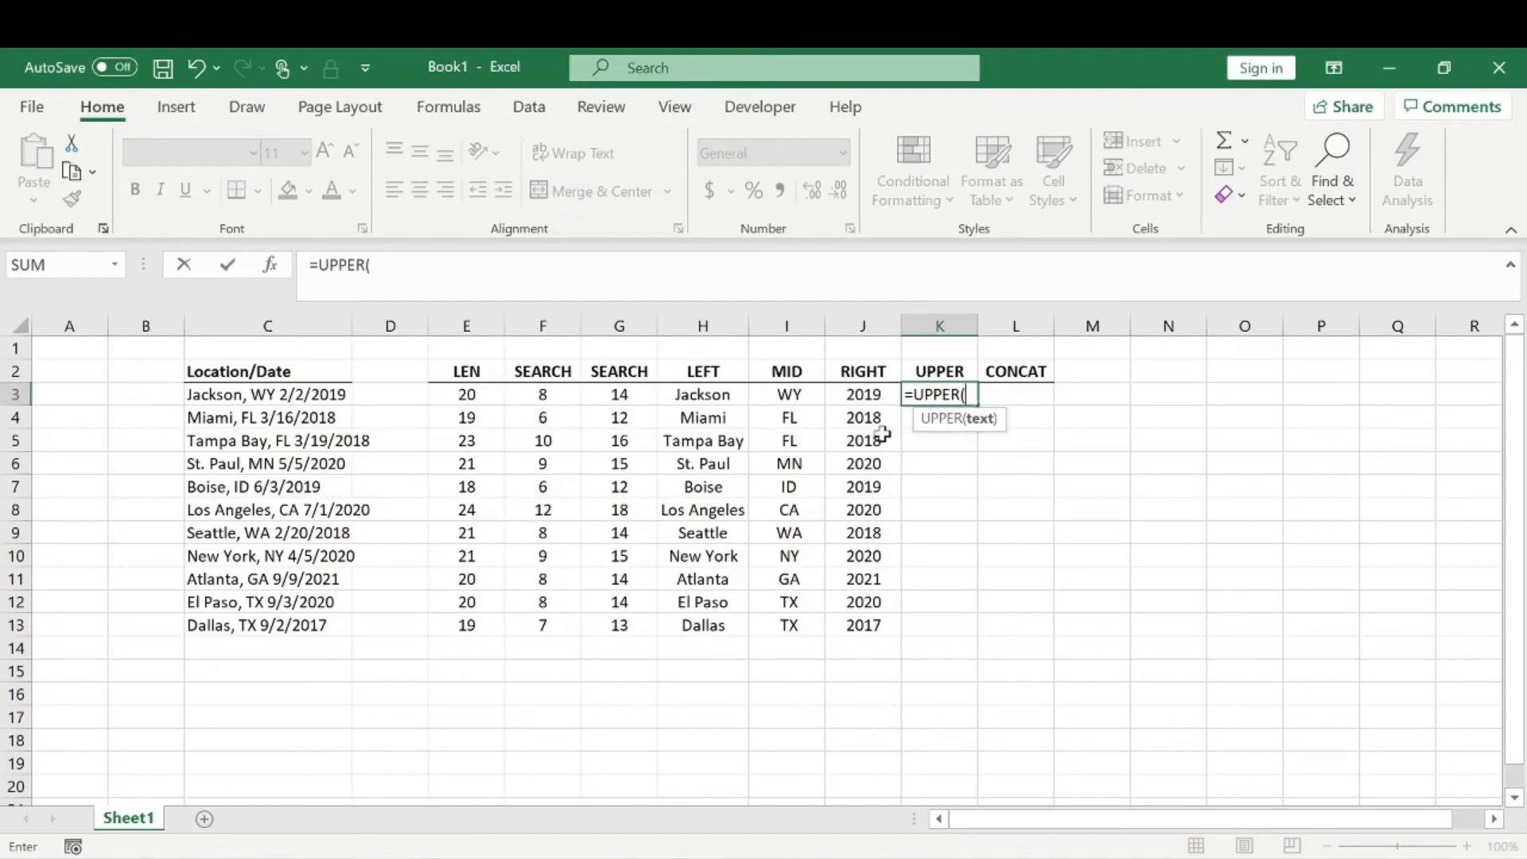
left_click(708, 395)
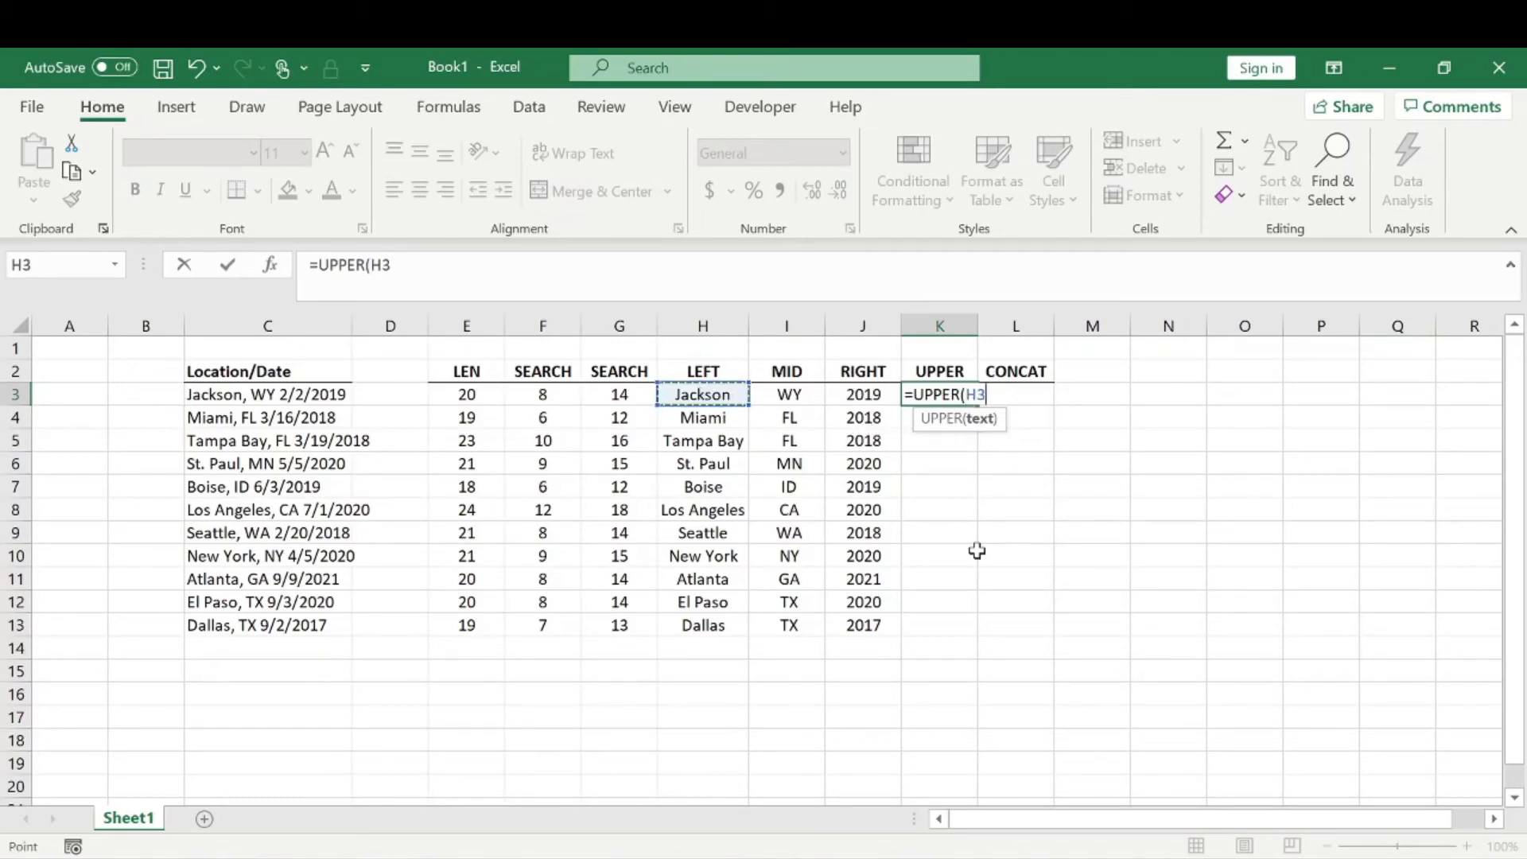
key("Return")
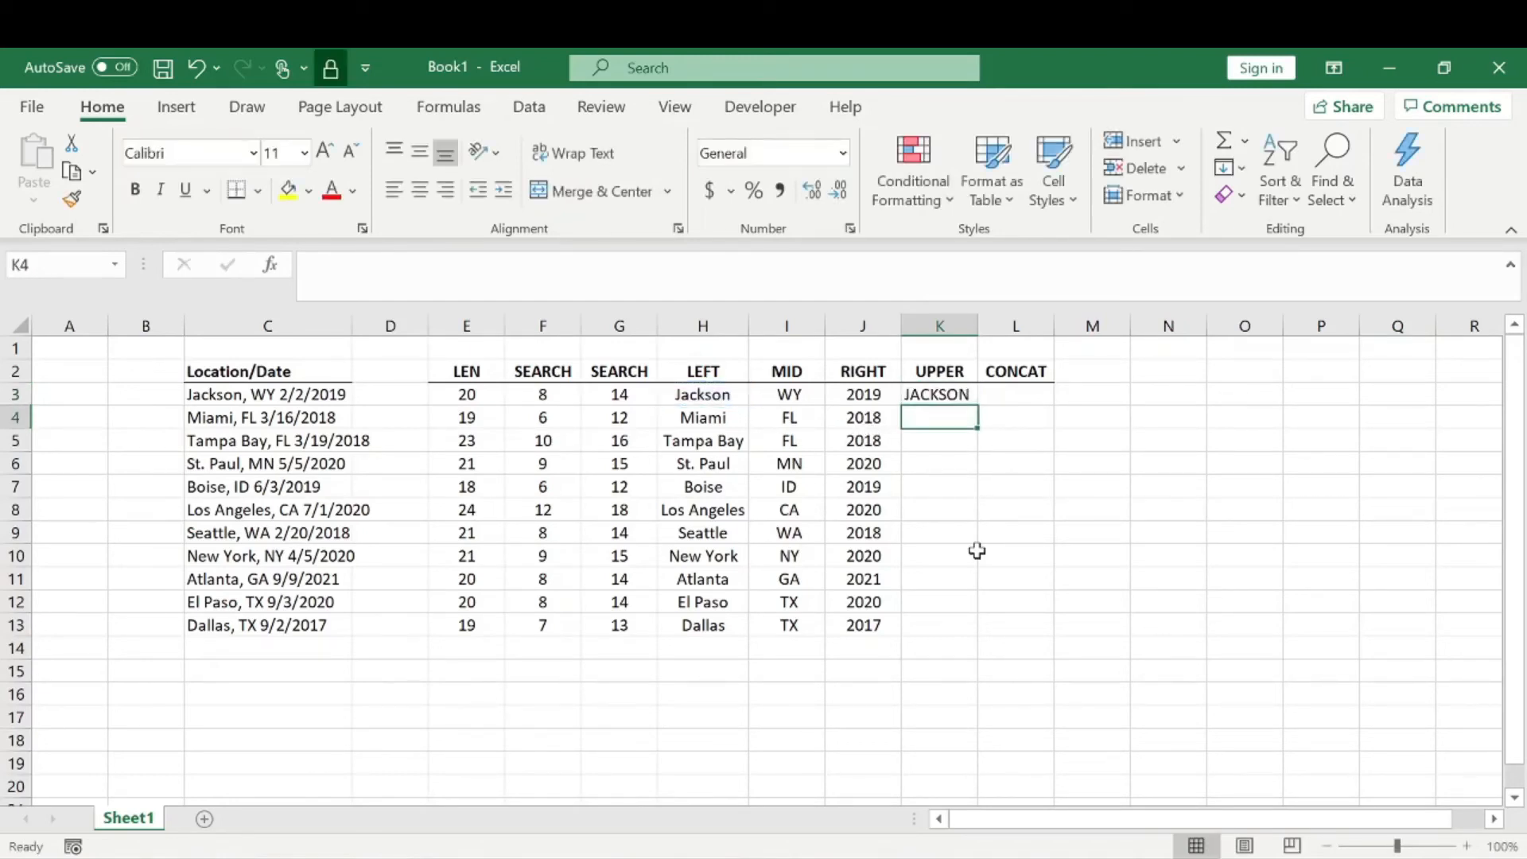
Fill the UPPER formula from K3 down through K13 and autofit the width of column K
left_click(964, 396)
left_click_drag(977, 409, 980, 633)
left_click(1092, 578)
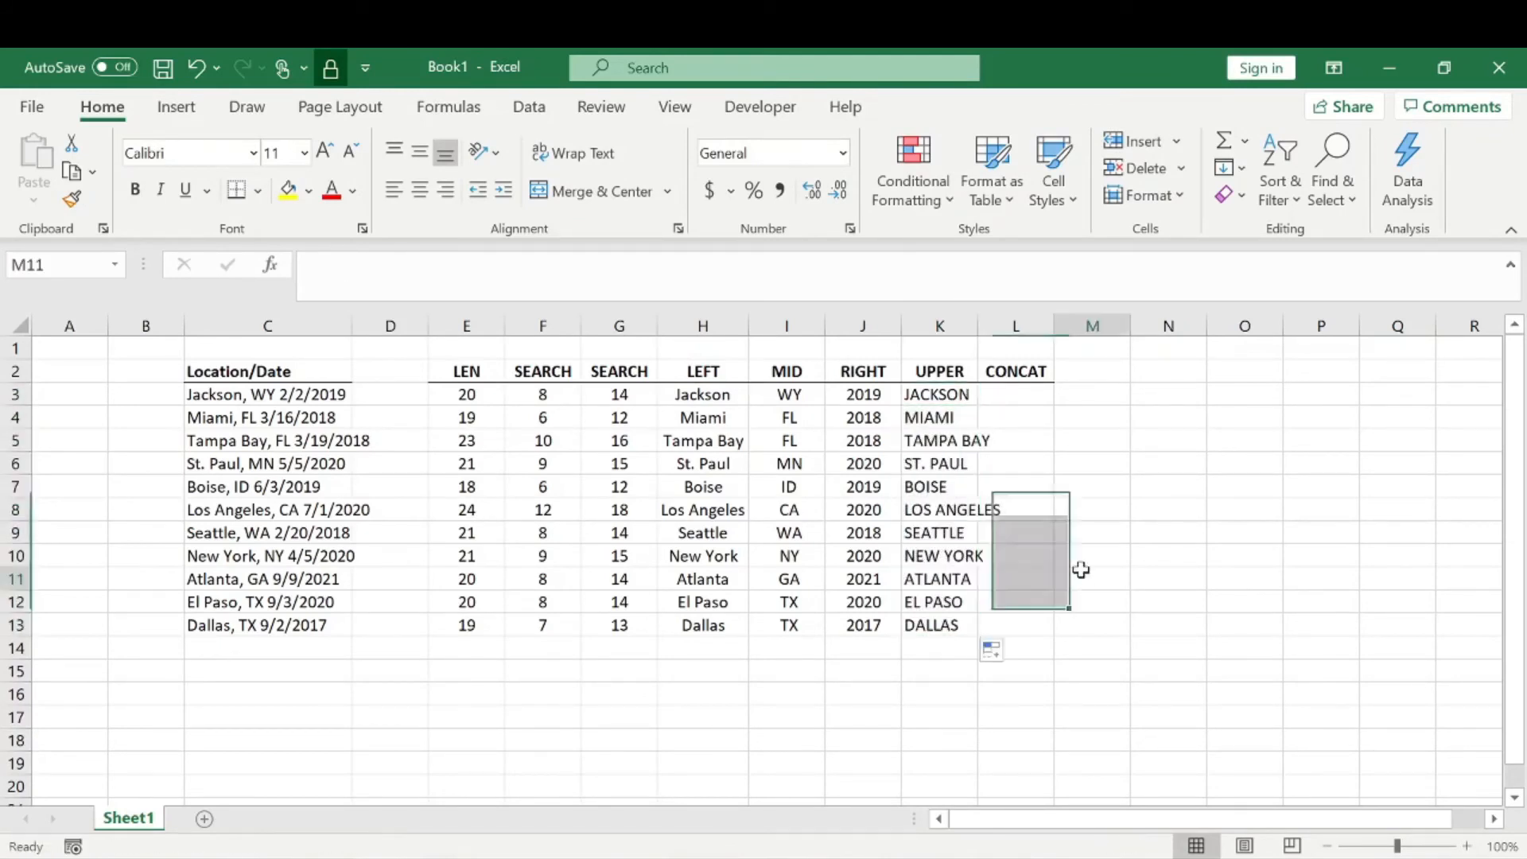
double_click(983, 321)
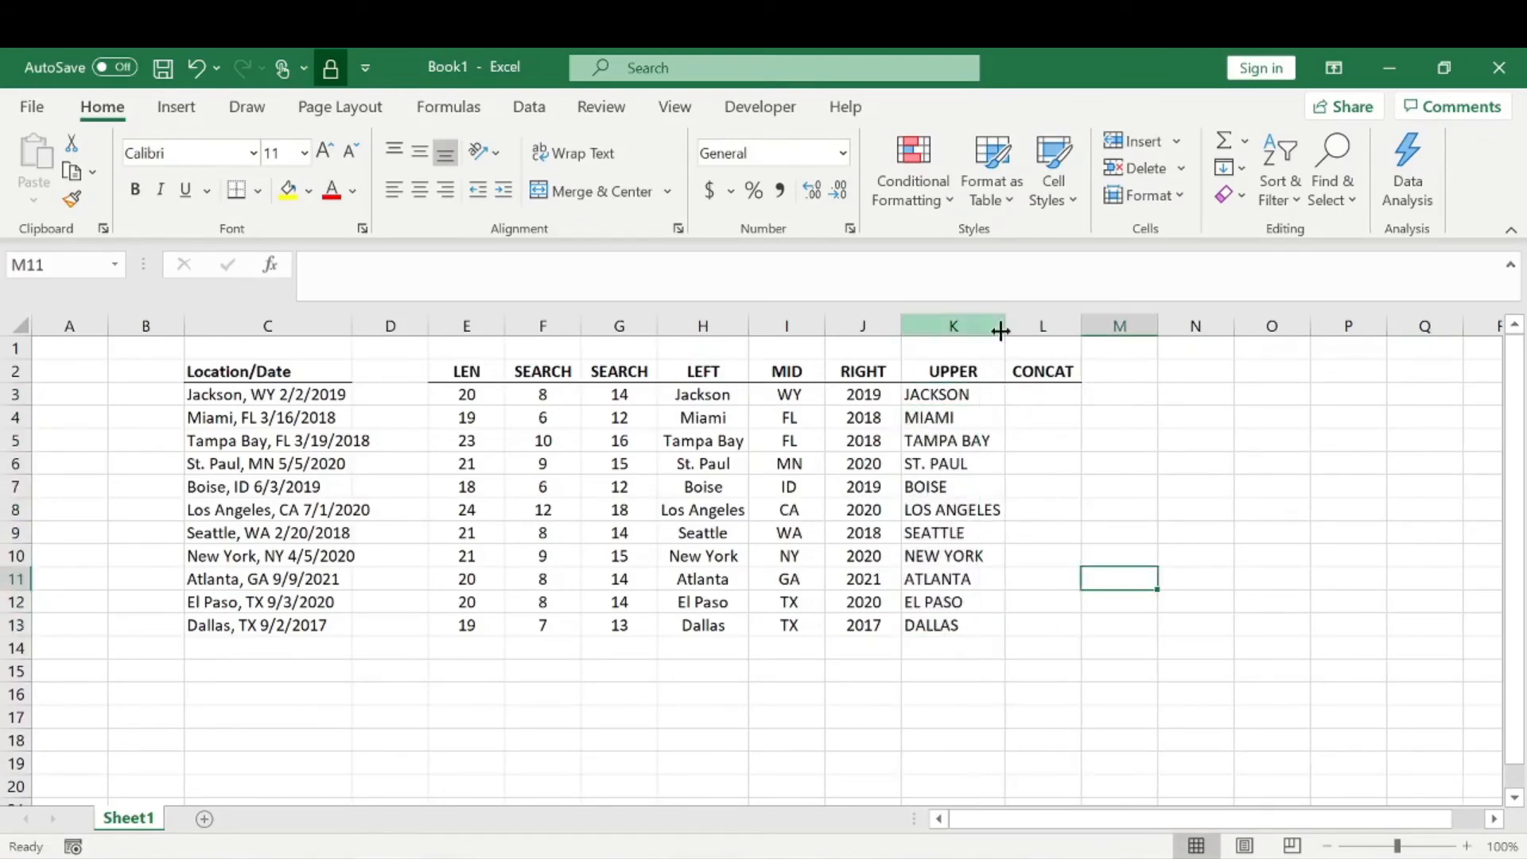
Enter the formula =CONCAT(K3,", ",I3) in L3 to join the uppercase city and the state
left_click(1055, 393)
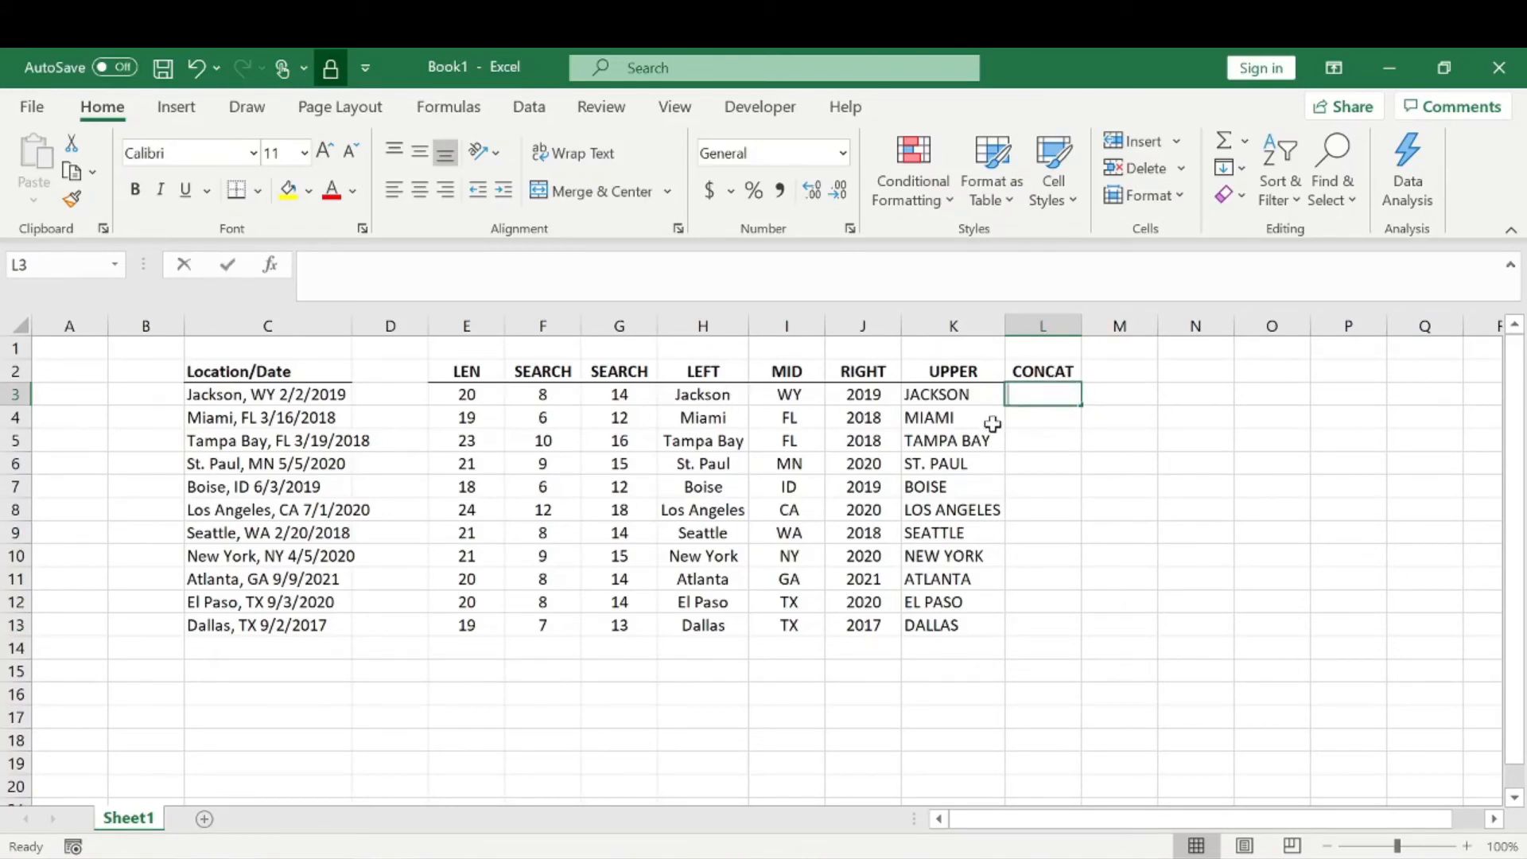
type("=con")
key("Tab")
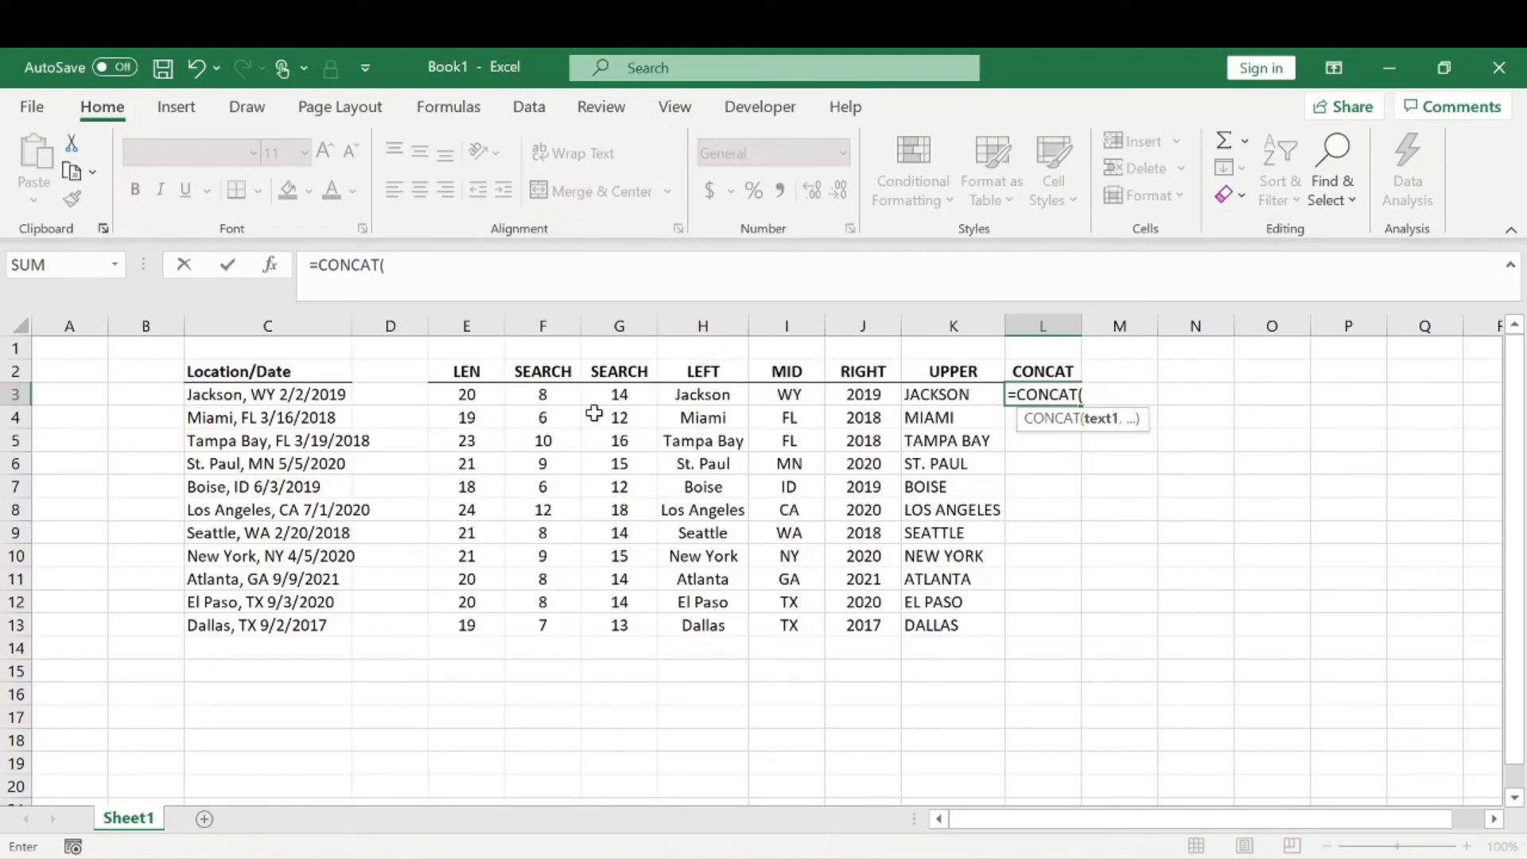
left_click(941, 395)
type(",\",")
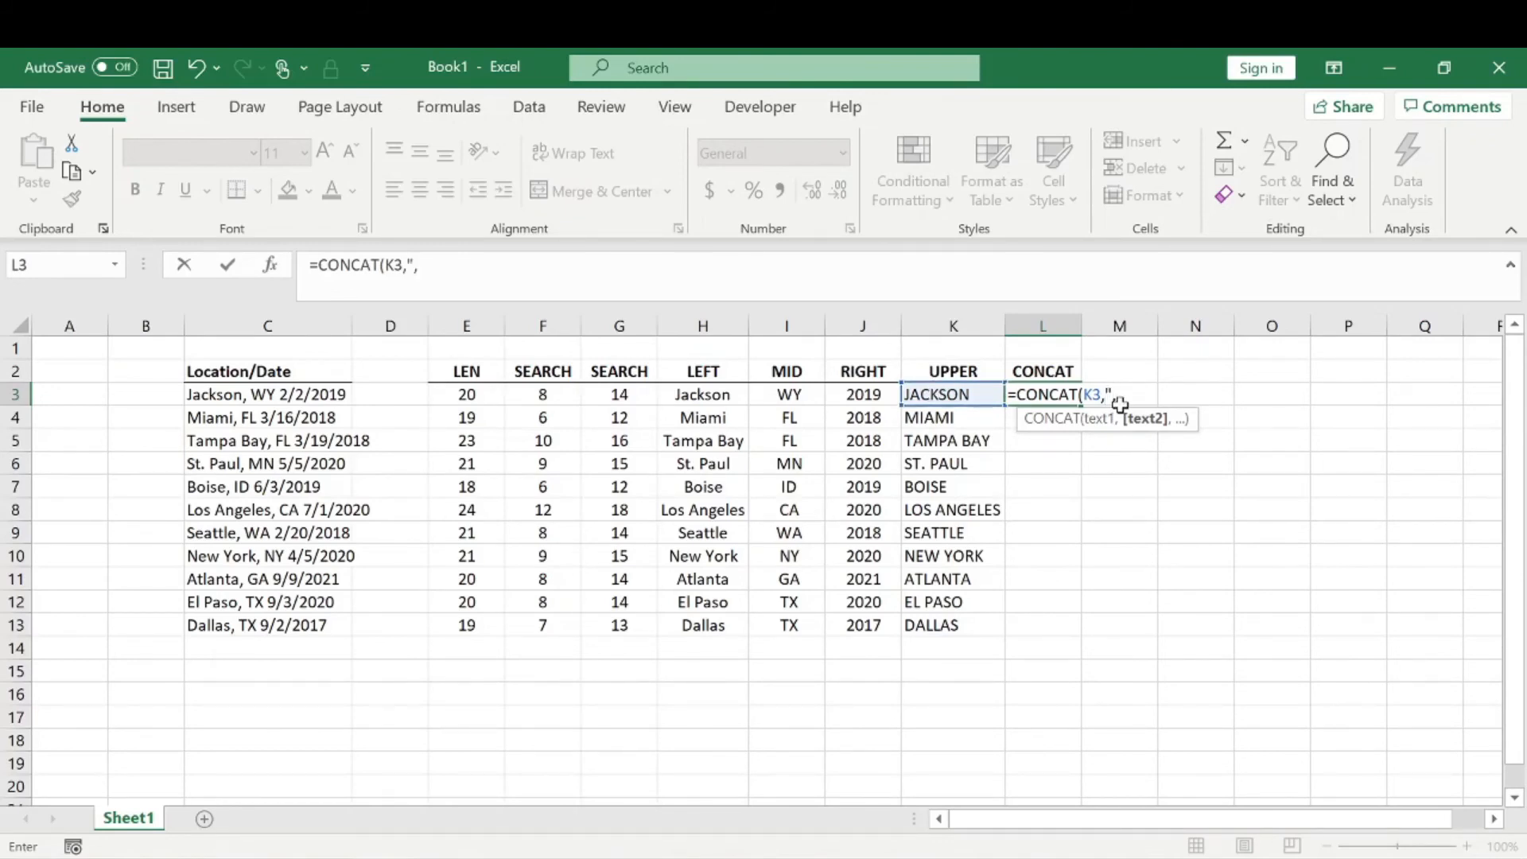
type("\",")
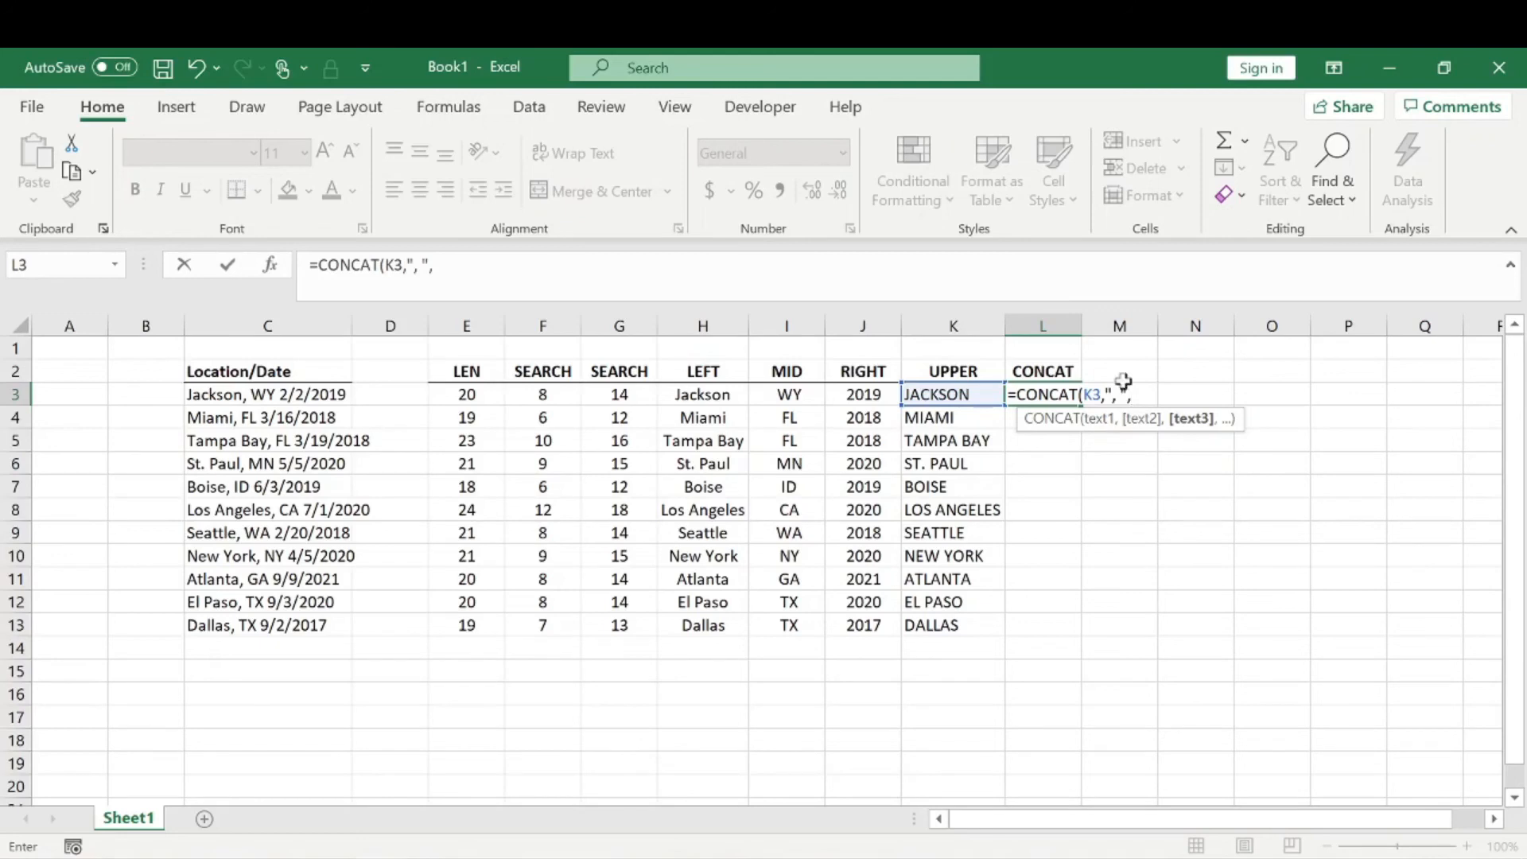
left_click(805, 396)
key("Return")
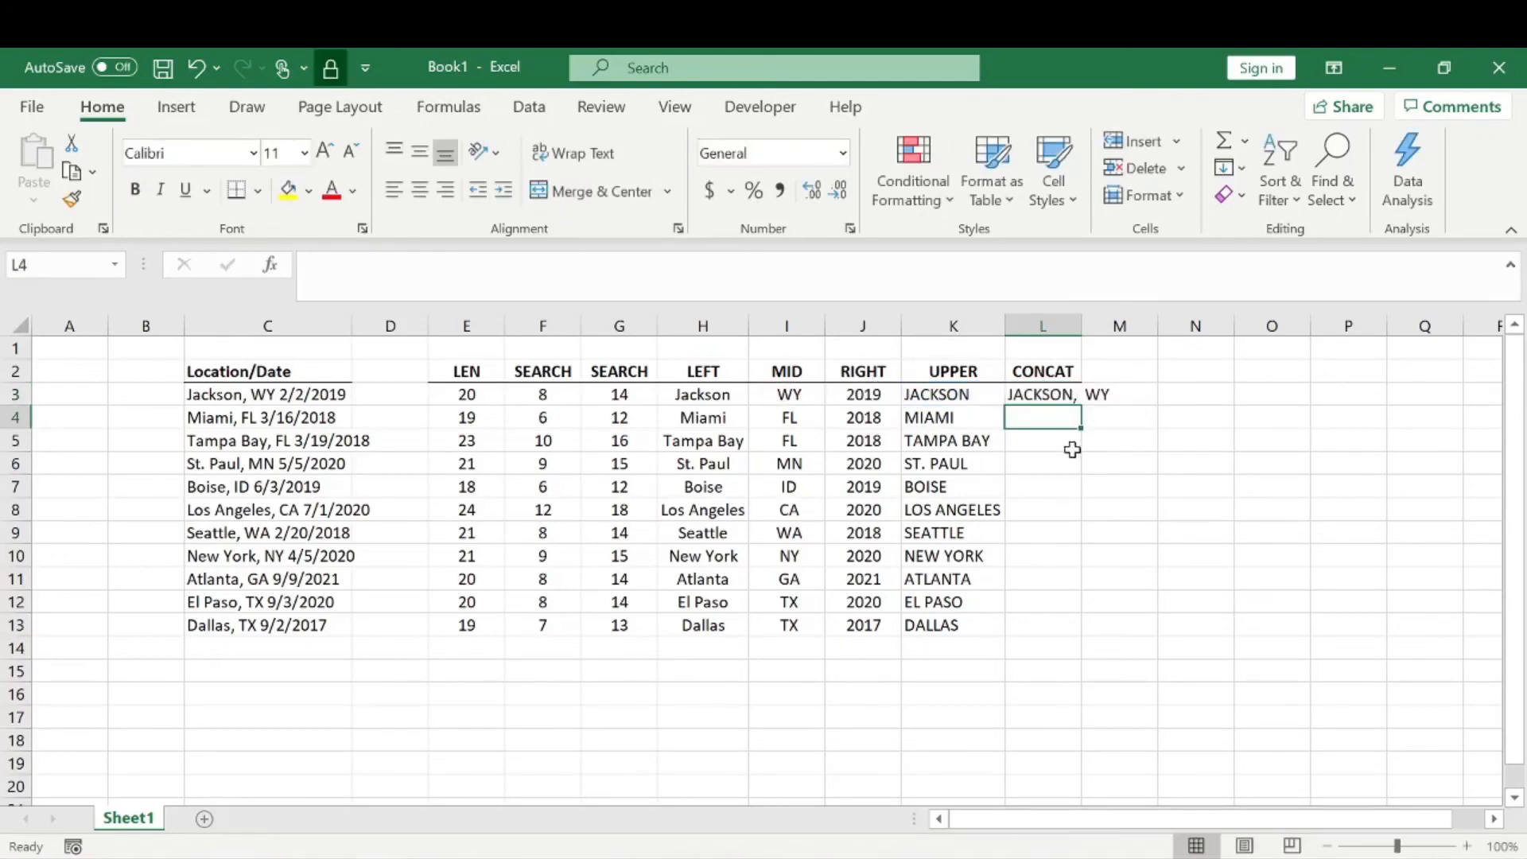
Fill the CONCAT formula from L3 down through L13 and autofit the width of column L
left_click(1073, 397)
left_click_drag(1080, 405, 1037, 645)
left_click(1265, 488)
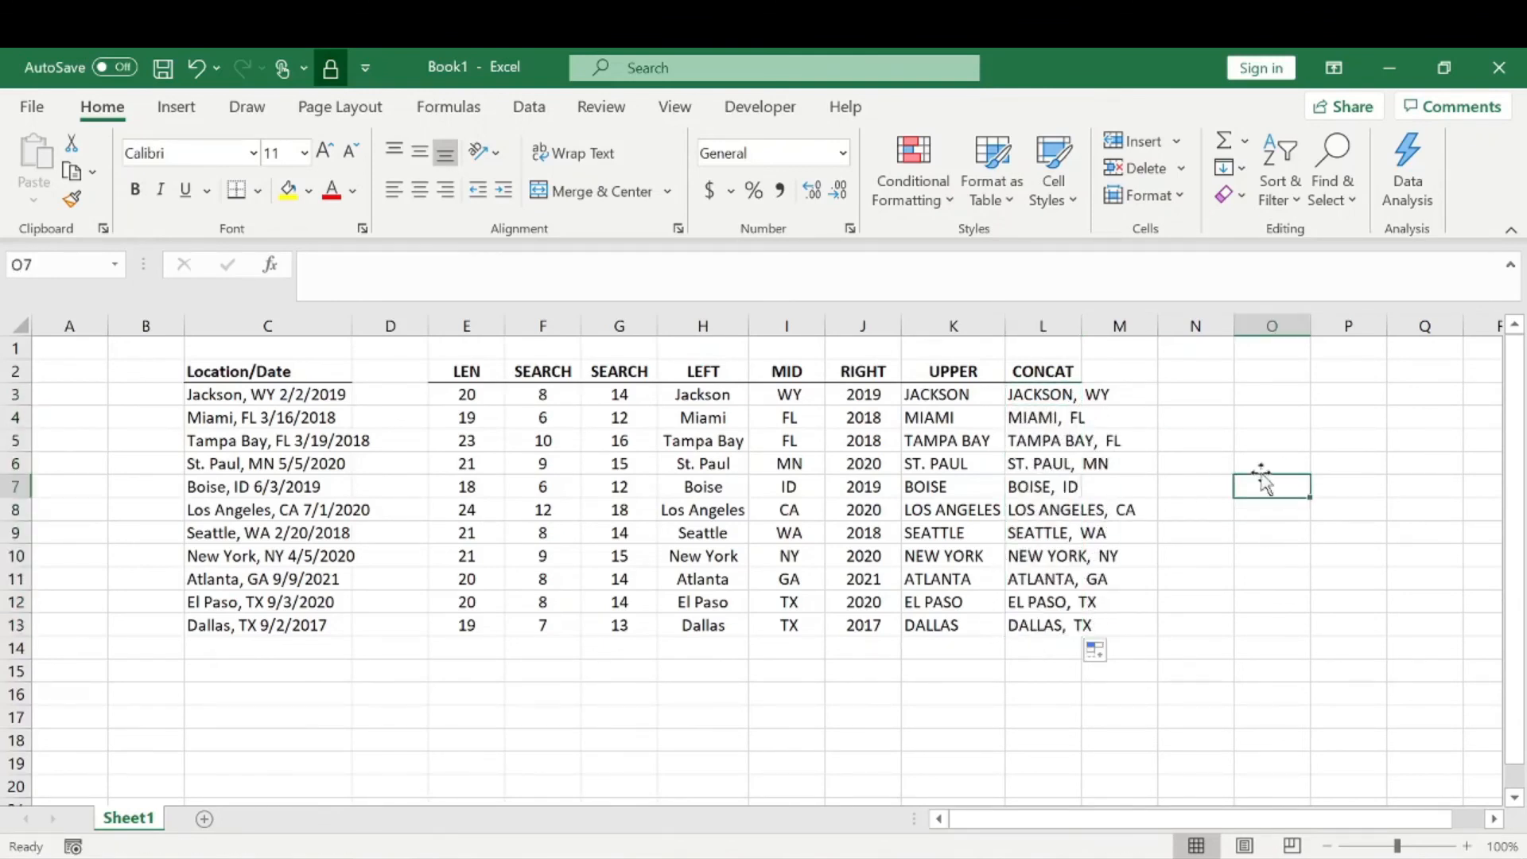
double_click(1080, 333)
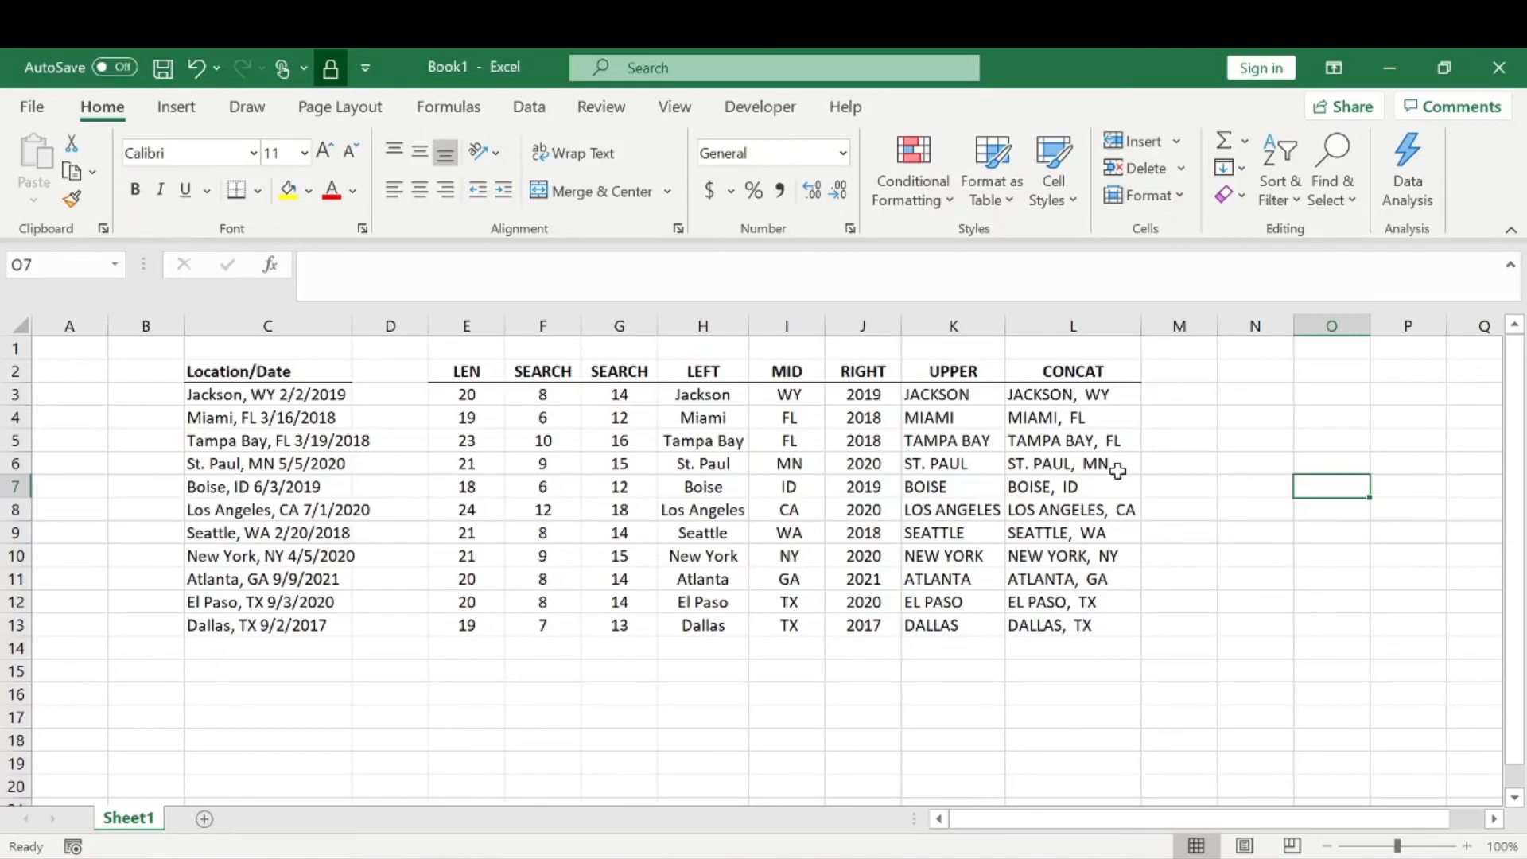
left_click_drag(266, 394, 274, 627)
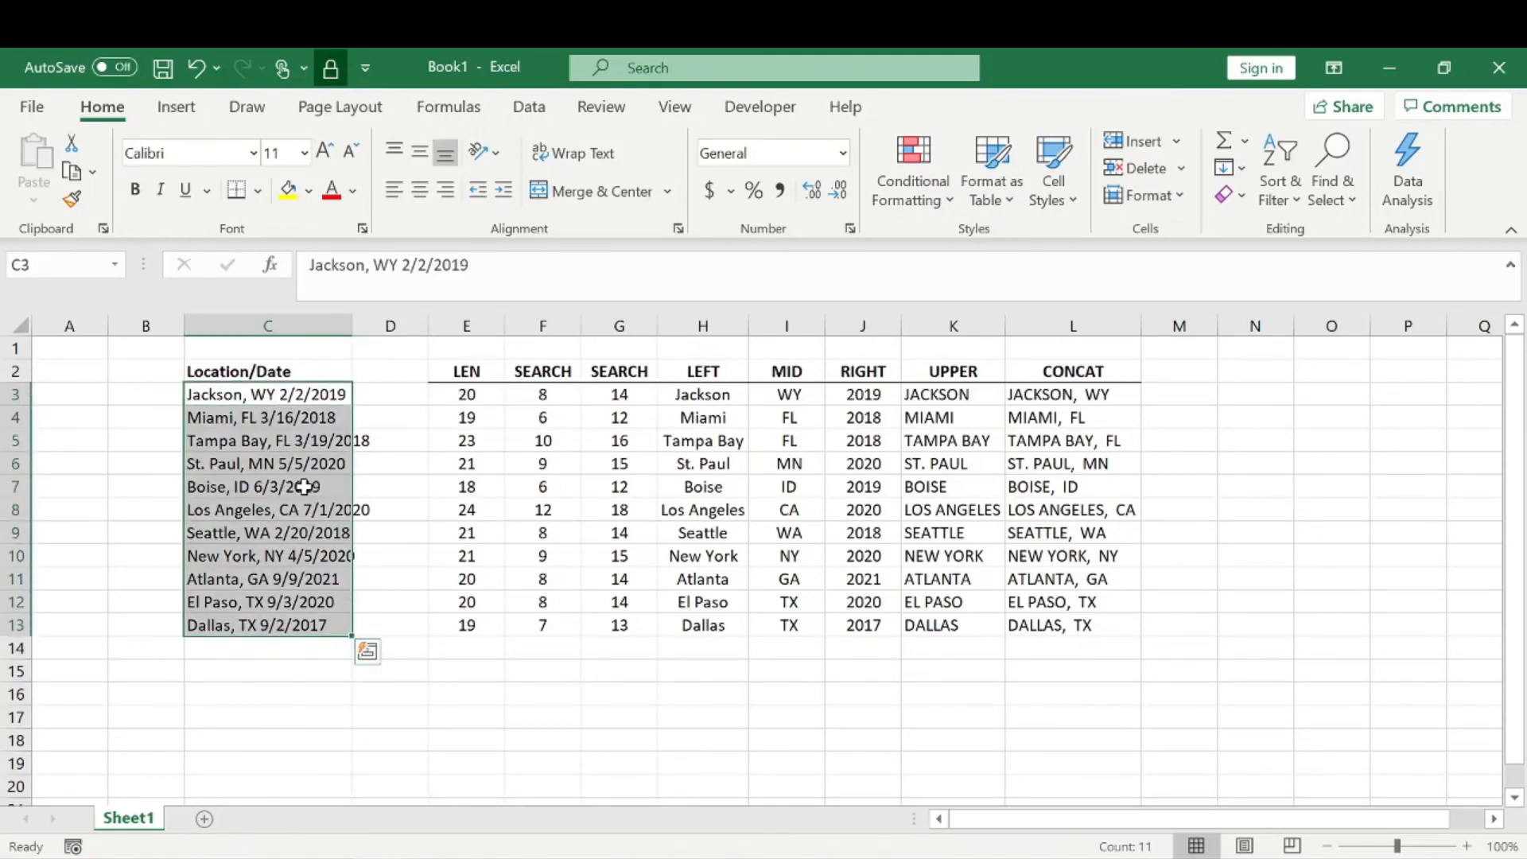